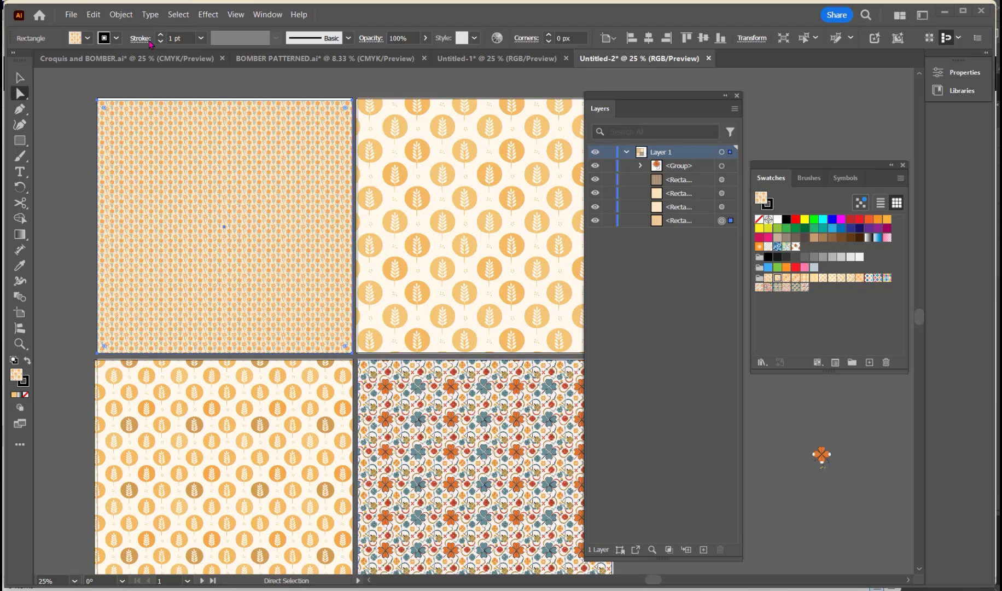
- Create a new 1000 x 1000 px web document with four artboards in RGB color mode
left_click(71, 14)
left_click(88, 29)
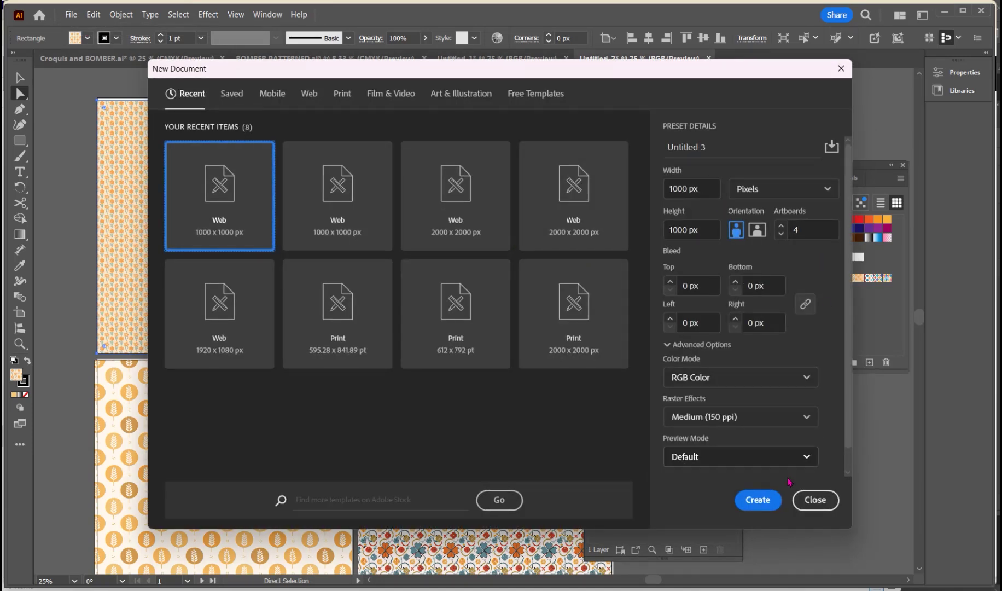
left_click(762, 499)
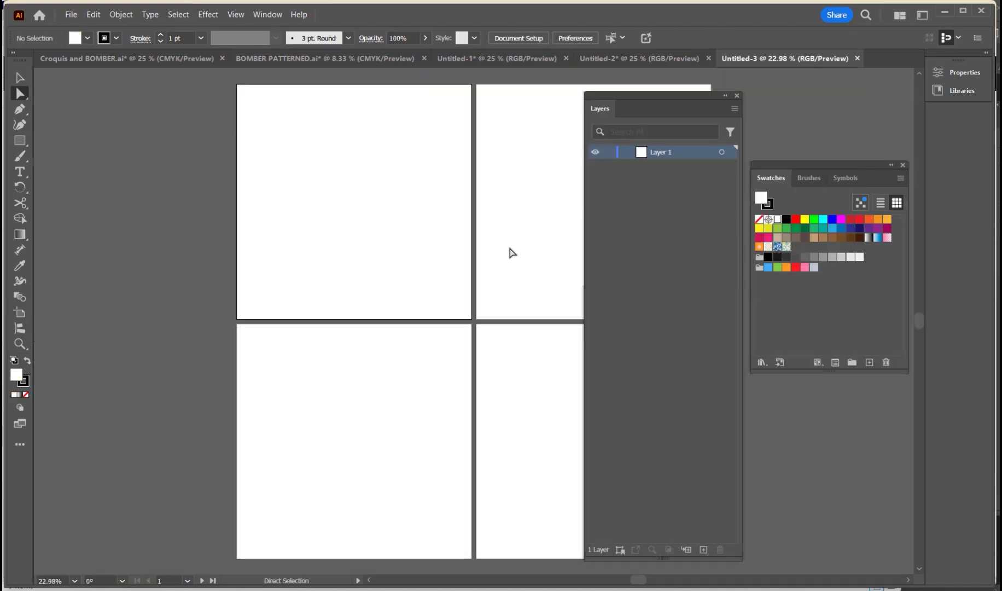
- Open Generate Patterns (Beta) and arrange it beside the swatches over the artboards
left_click_drag(506, 259, 344, 265)
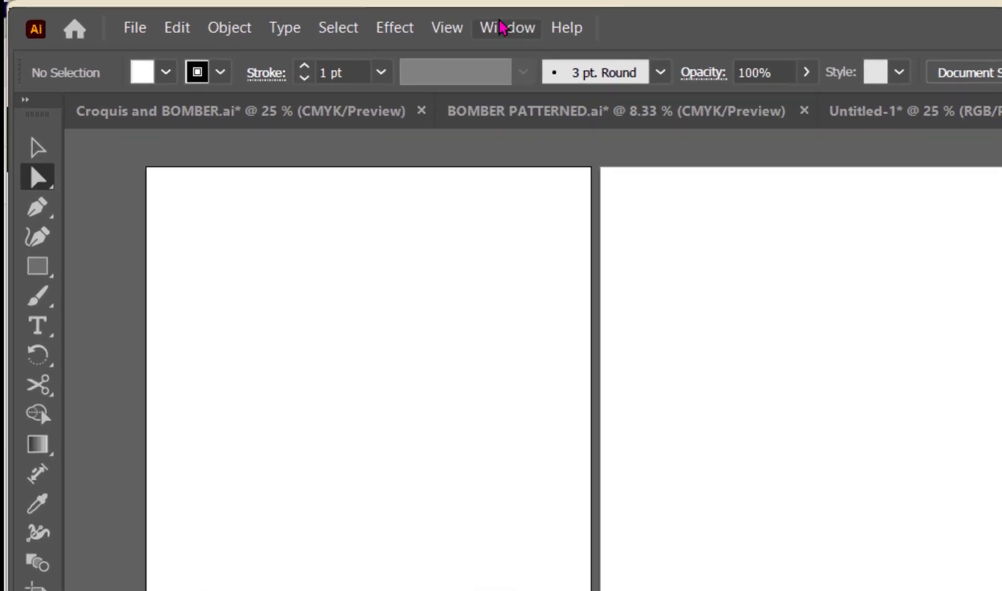
left_click(503, 26)
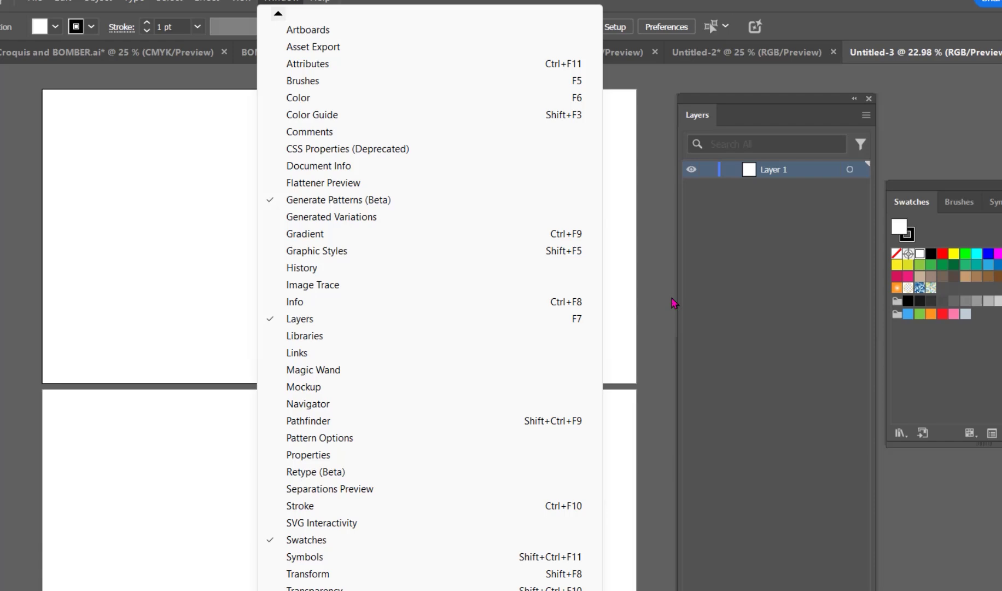
left_click(694, 300)
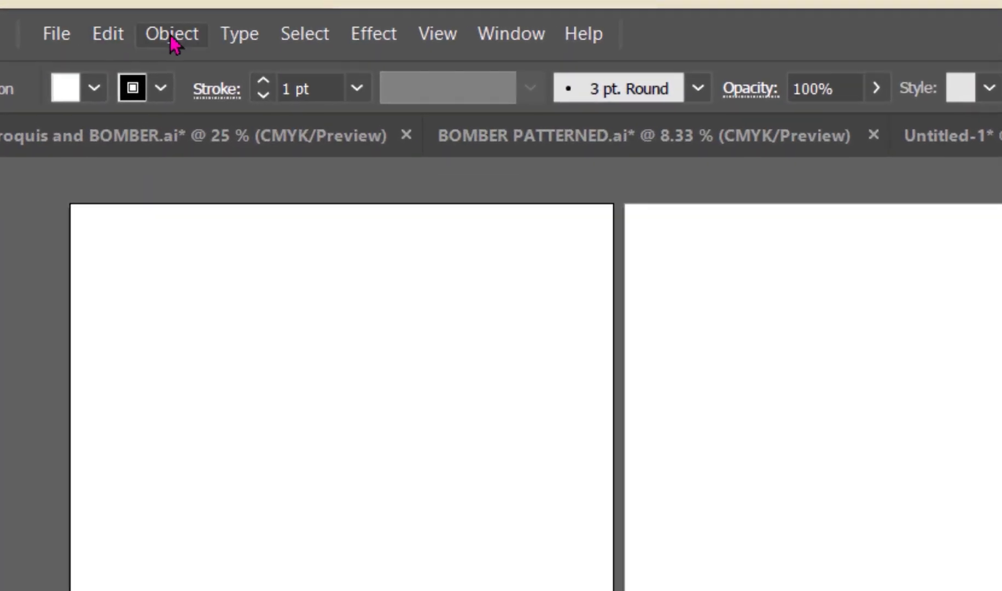
left_click(91, 34)
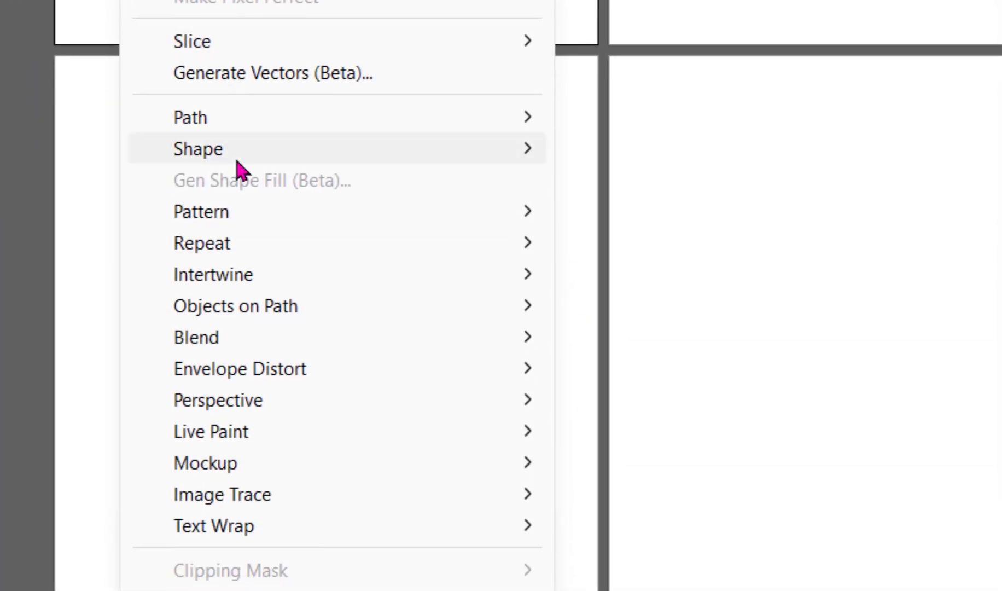
mouse_move(298, 224)
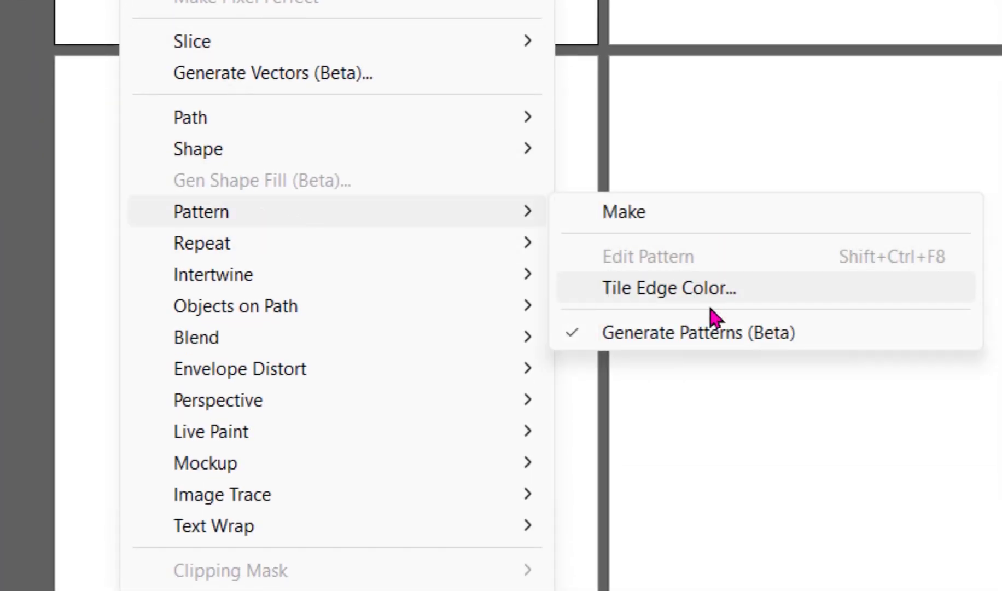
left_click(699, 338)
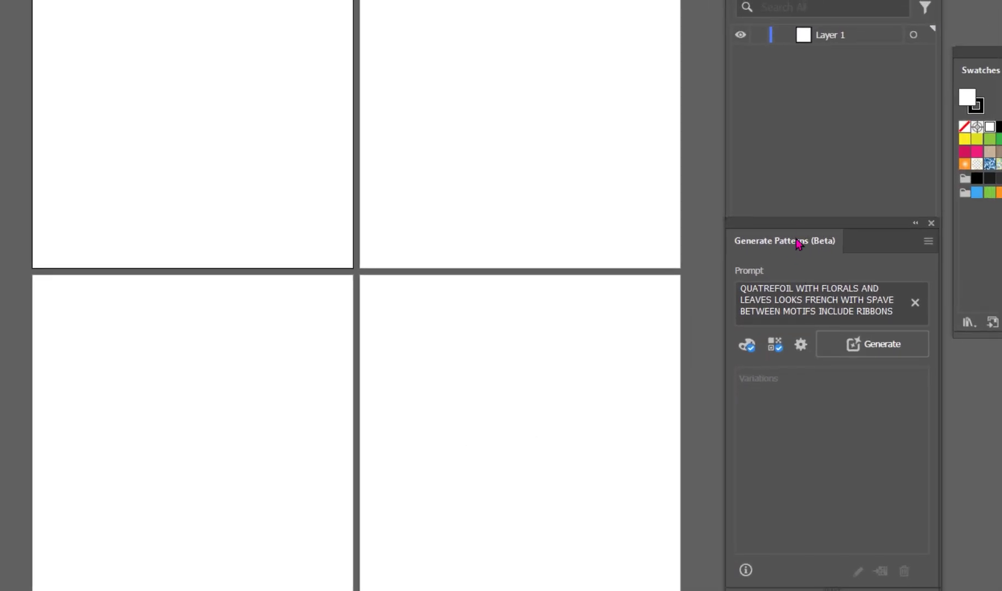
left_click_drag(799, 244, 482, 0)
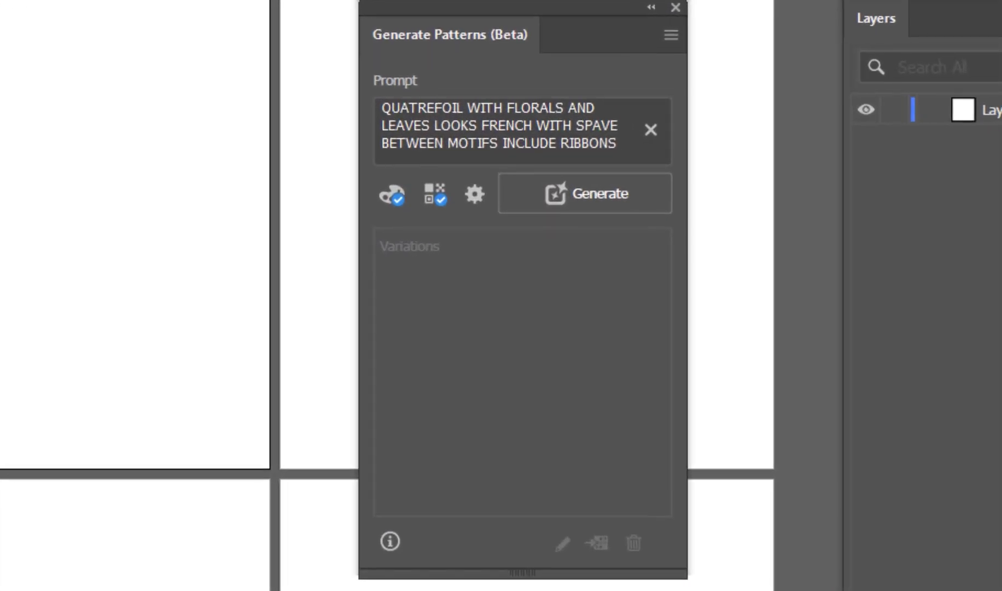
mouse_move(1001, 90)
left_mouse_down()
mouse_move(768, 32)
mouse_move(742, 23)
mouse_move(743, 11)
left_mouse_up()
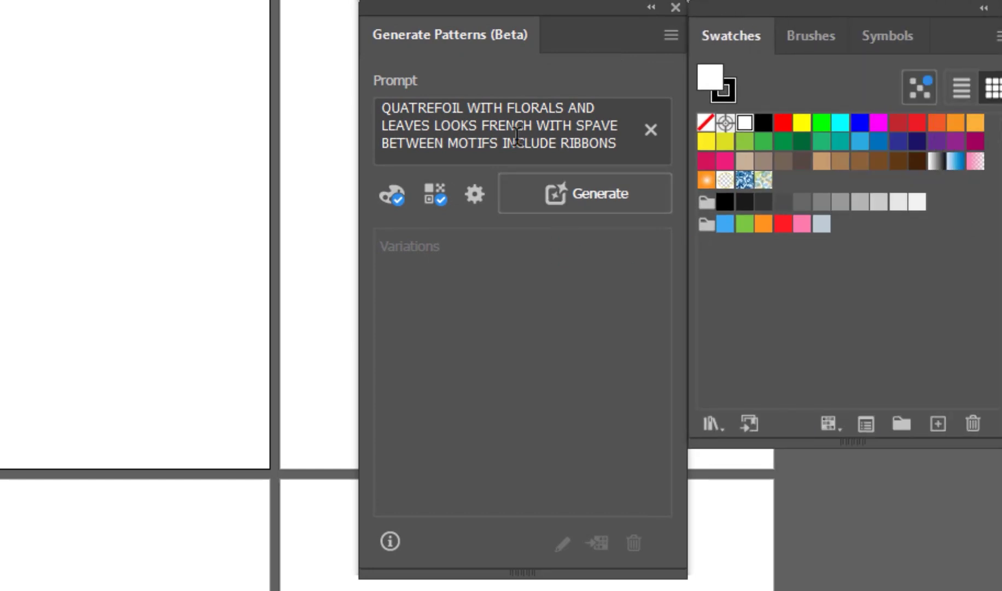
- Replace the pattern prompt with "flower with sprigs"
triple_click(623, 145)
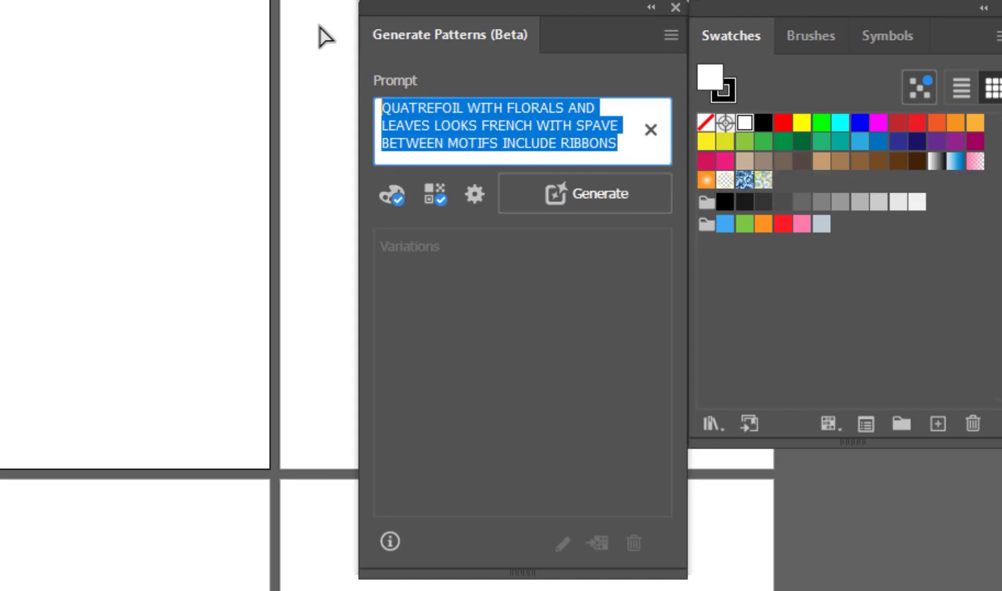
type("flower")
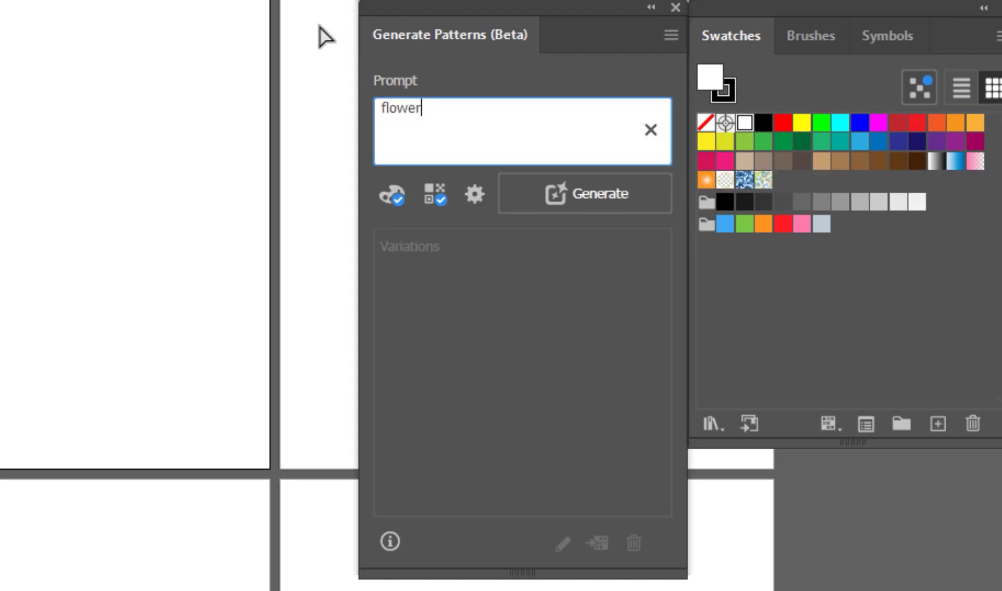
type(" wiyth sprigs")
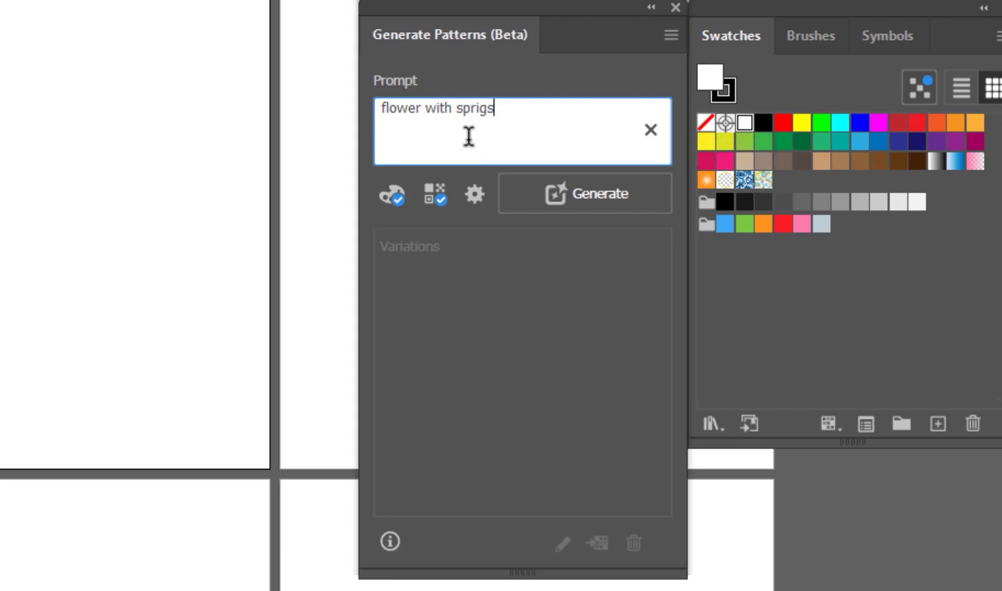
- Set the pattern effects to Flat Design only, deselecting Geometric and Doodle
left_click(434, 195)
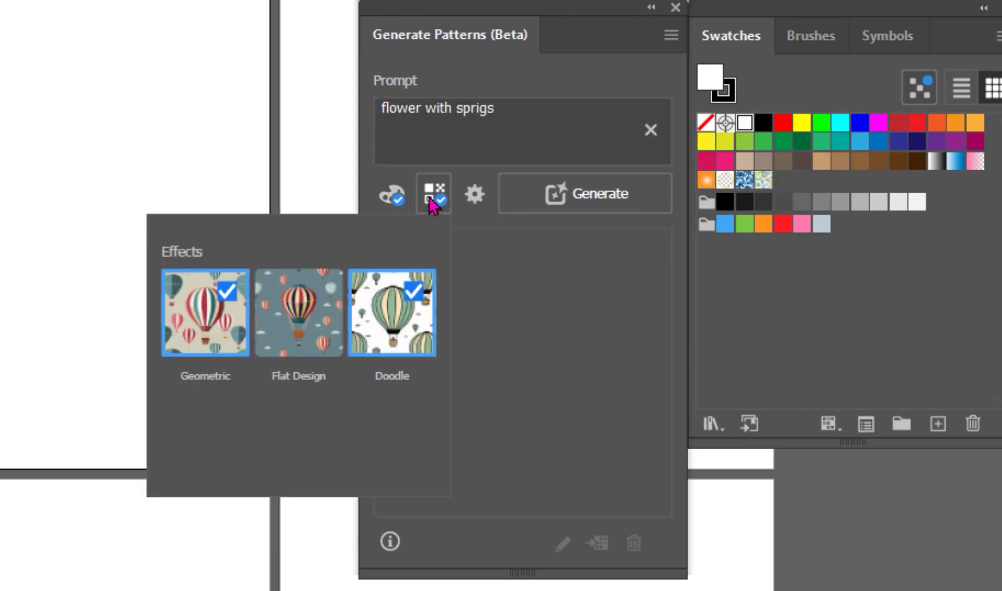
left_click(325, 317)
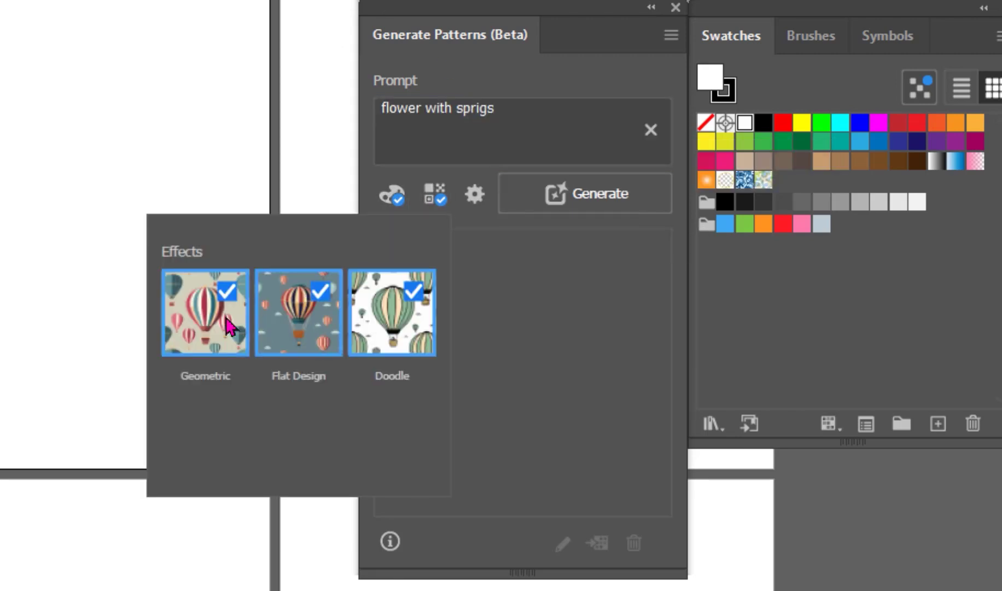
left_click(415, 299)
left_click(221, 300)
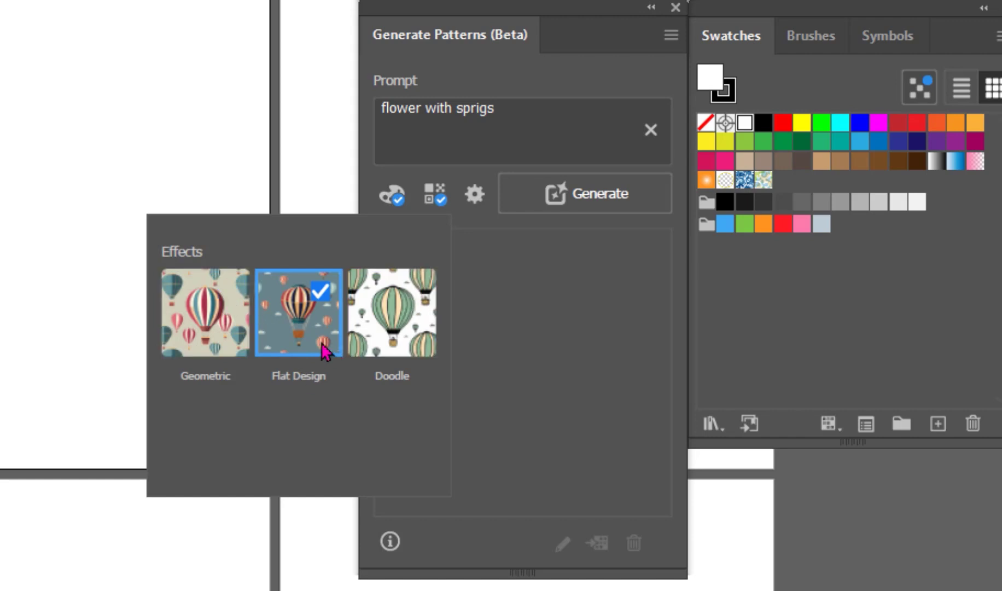
- Set the pattern to 4 colors with the Warm tone preset and generate the variations
left_click(399, 199)
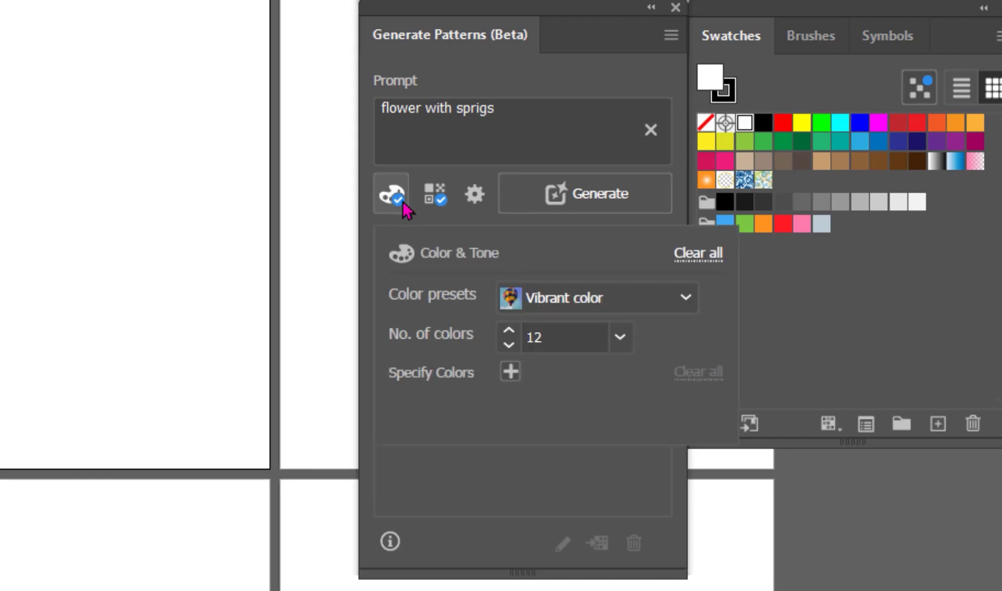
left_click(508, 344)
left_click(509, 343)
left_click(508, 344)
left_click(508, 343)
left_click(508, 343)
left_click(508, 343)
left_click(508, 344)
left_click(508, 344)
left_click(686, 298)
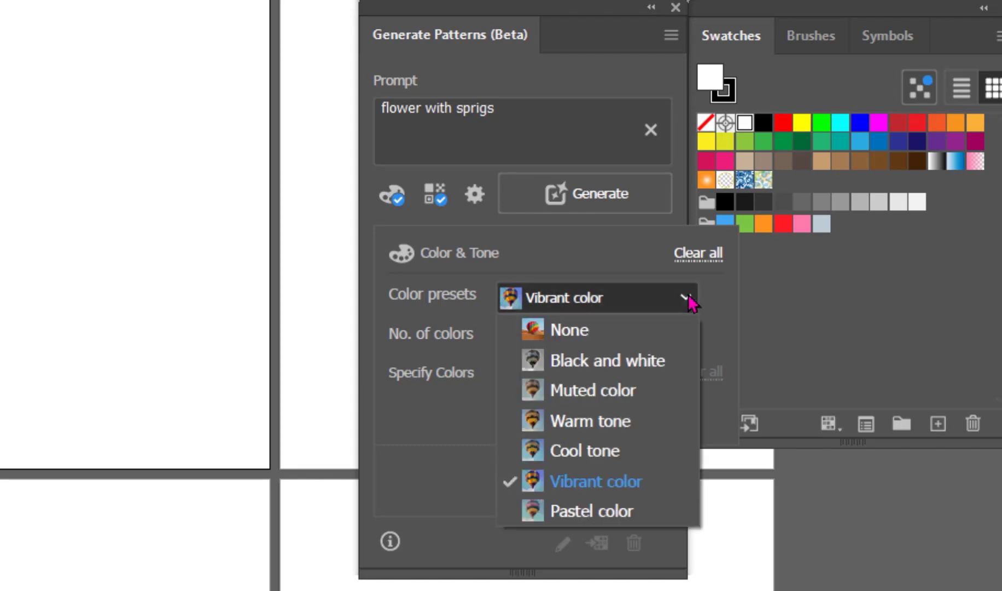
left_click(608, 420)
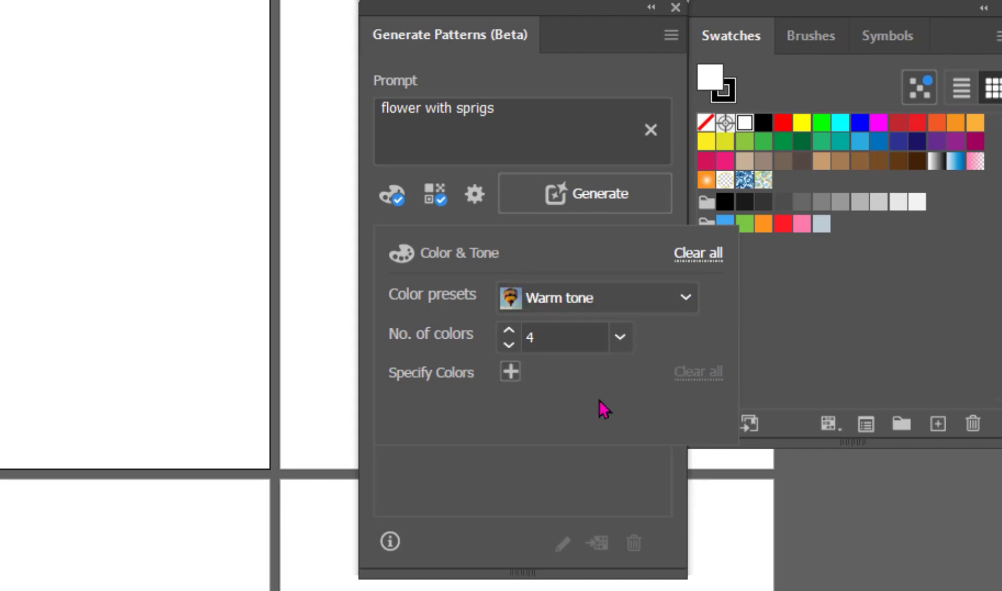
left_click(620, 195)
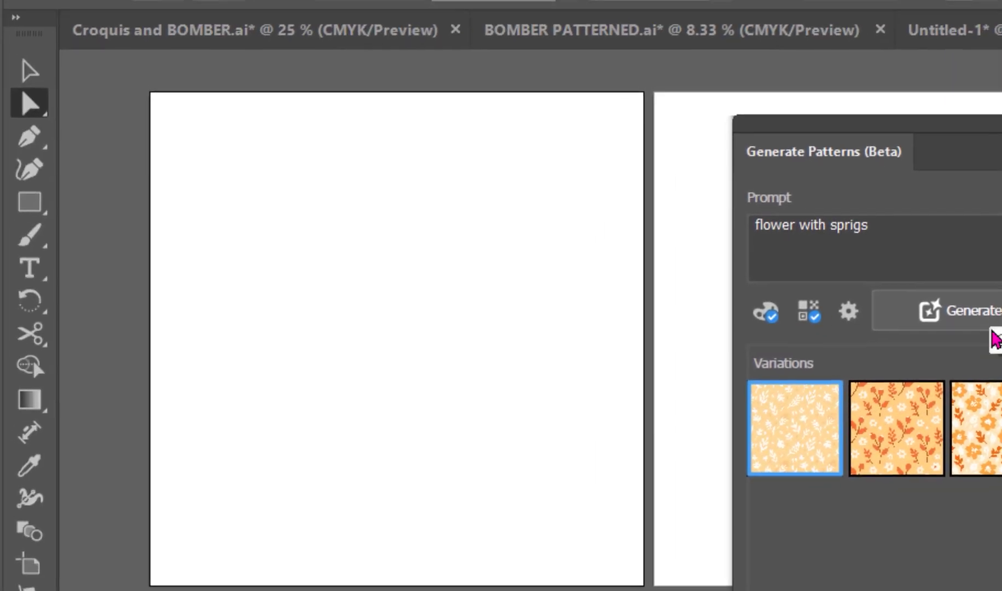
- Draw a rectangle covering the whole first artboard
mouse_move(451, 314)
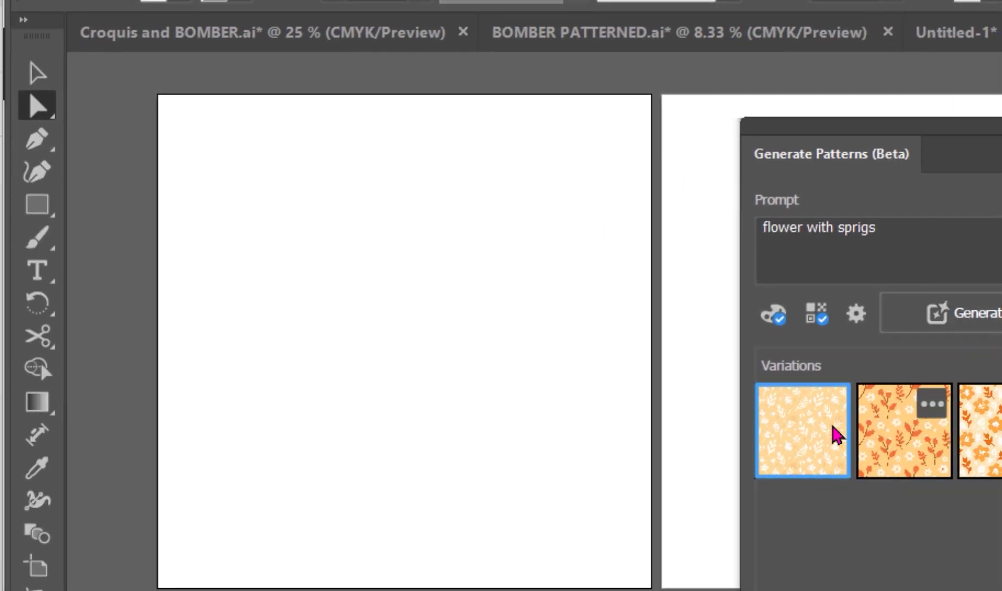
left_click(37, 204)
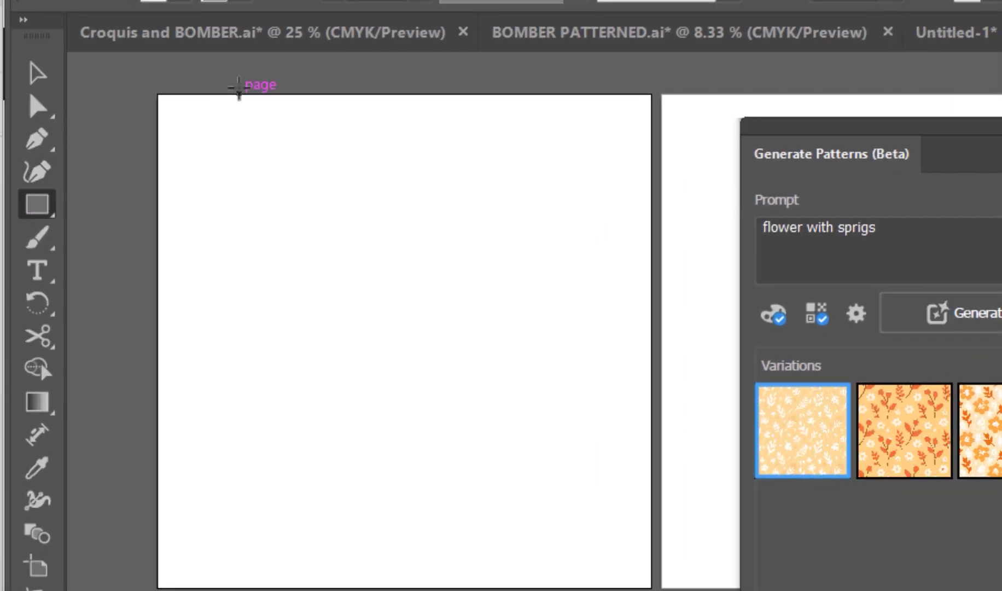
left_click_drag(157, 95, 649, 586)
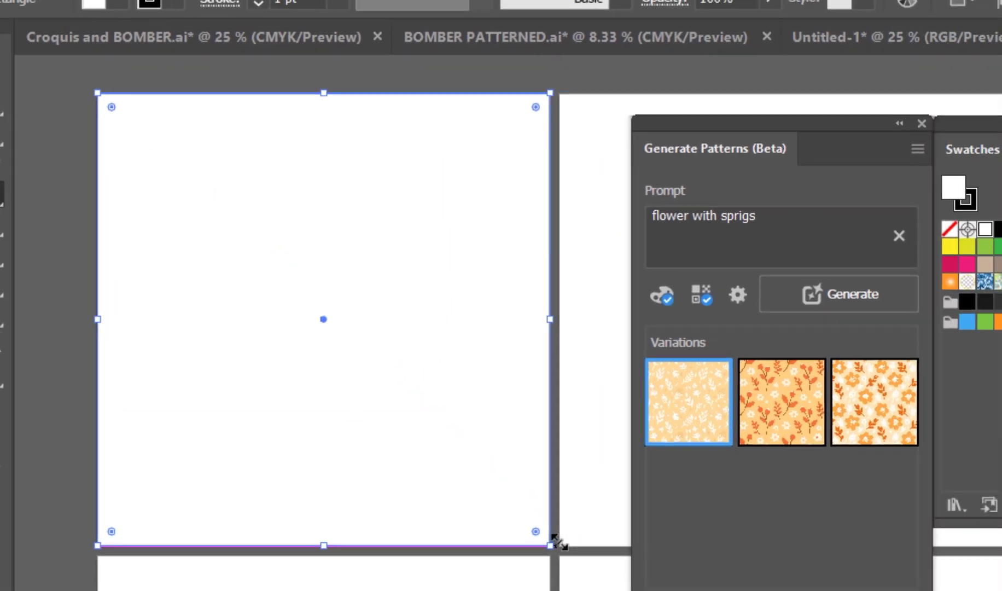
- Fill the rectangle with each generated variation in turn, ending with the third one of large orange flowers
mouse_move(867, 430)
left_click(537, 377)
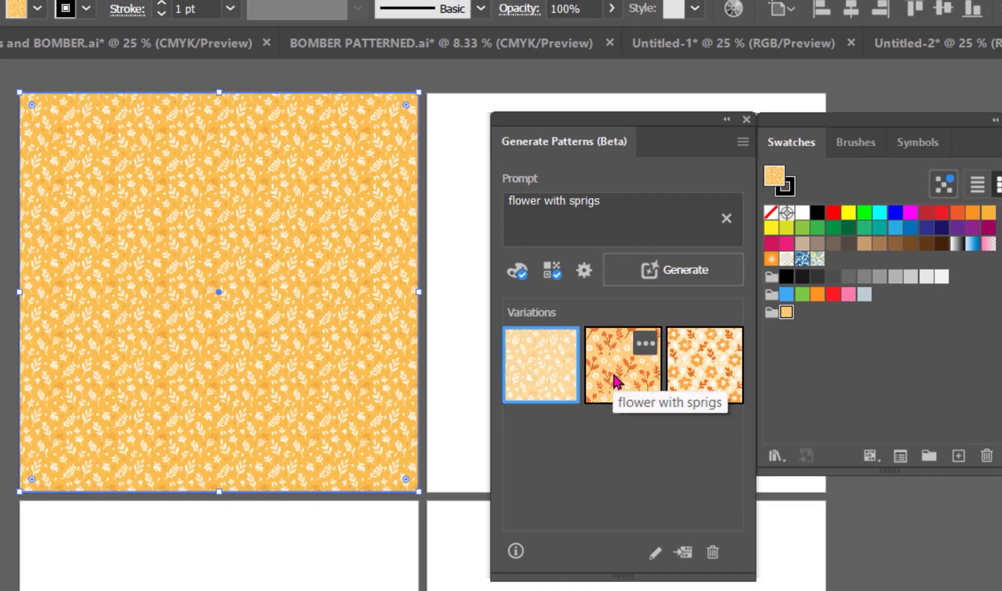
left_click(615, 380)
left_click(700, 385)
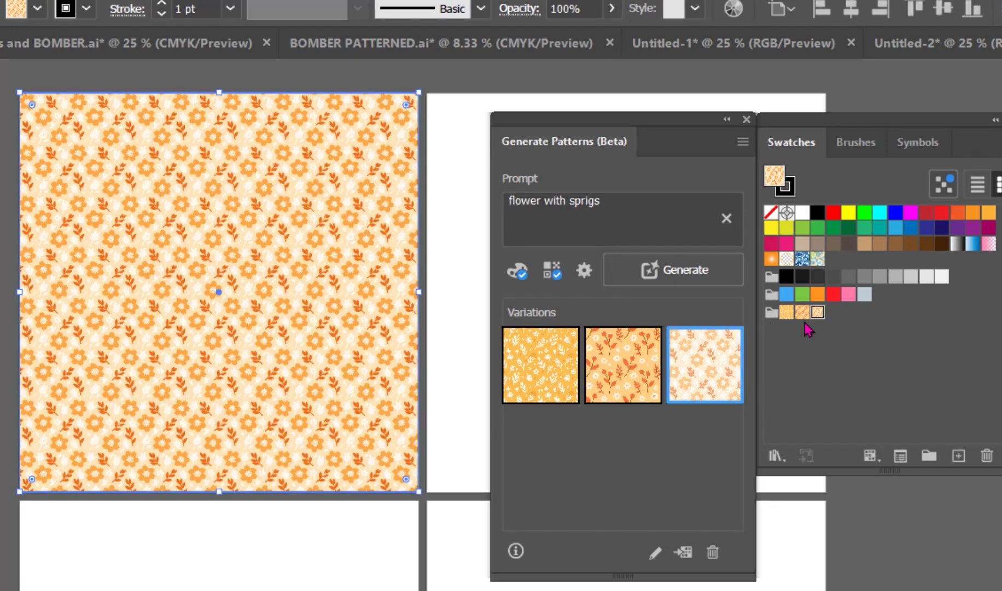
- Scale only the rectangle's pattern uniformly to 45%, leaving the object itself untransformed
left_click_drag(816, 118, 502, 120)
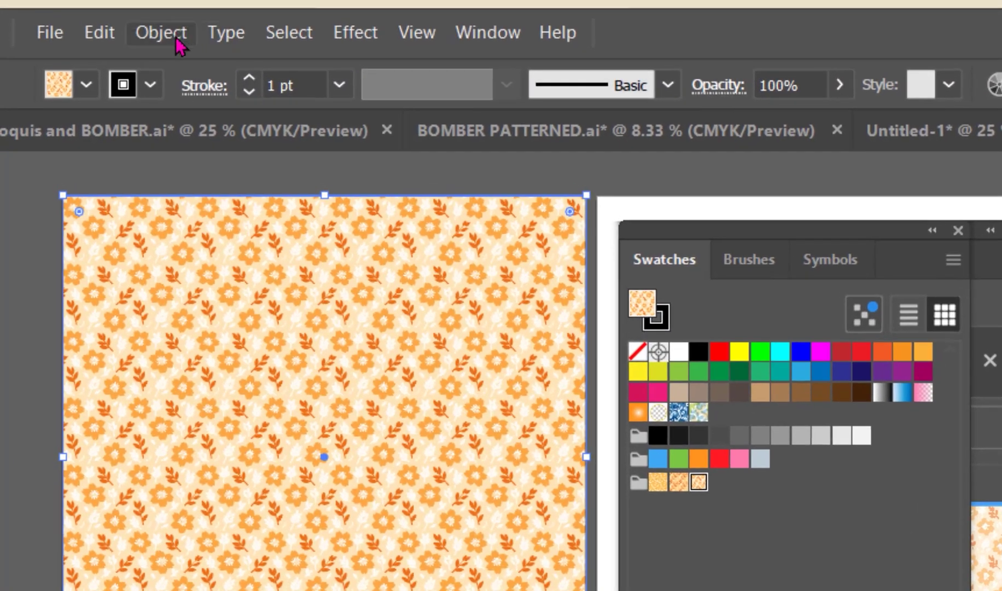
left_click(178, 45)
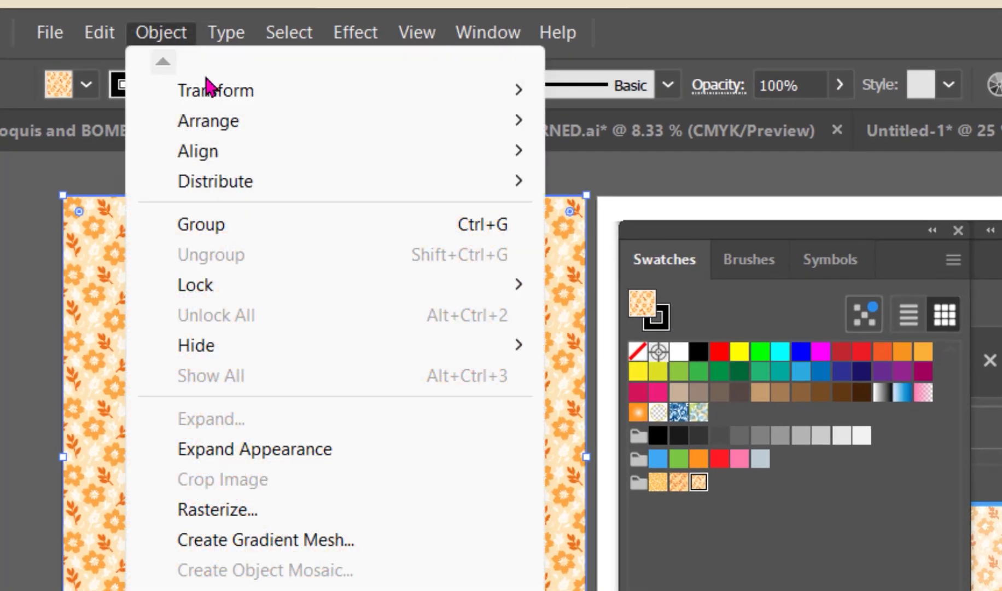
mouse_move(208, 91)
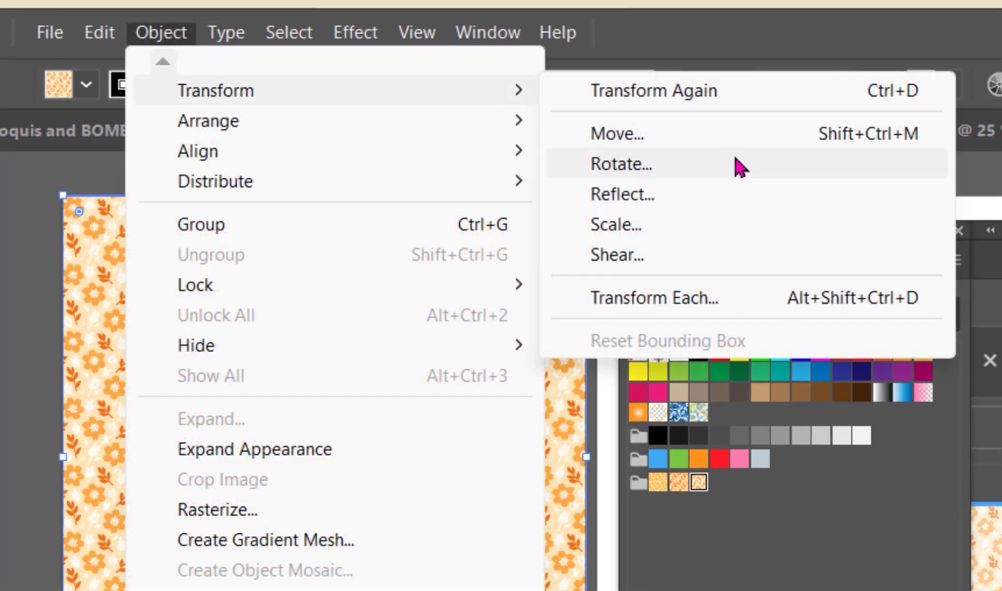
left_click(681, 224)
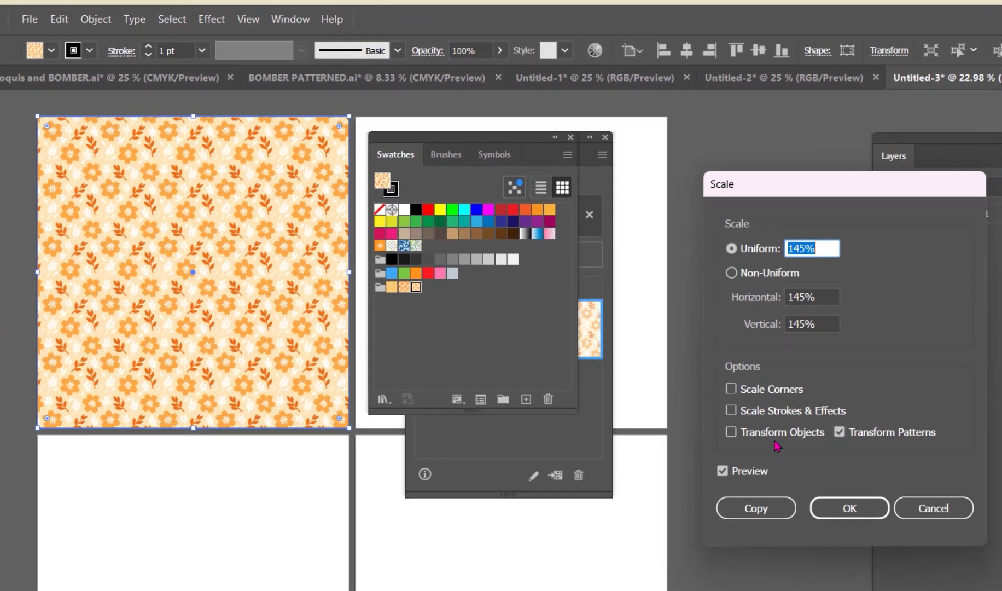
left_click(731, 432)
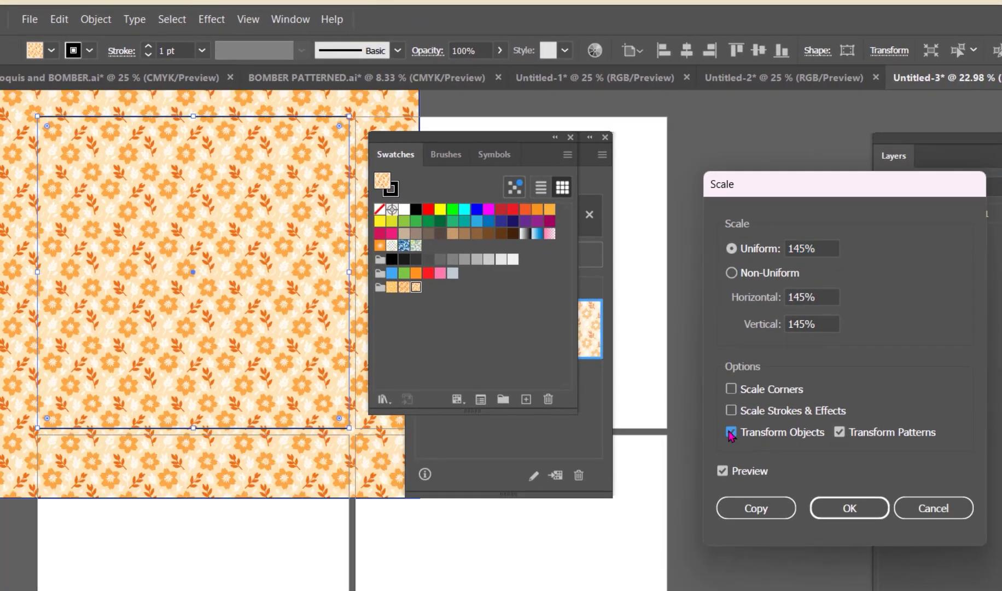
left_click(730, 432)
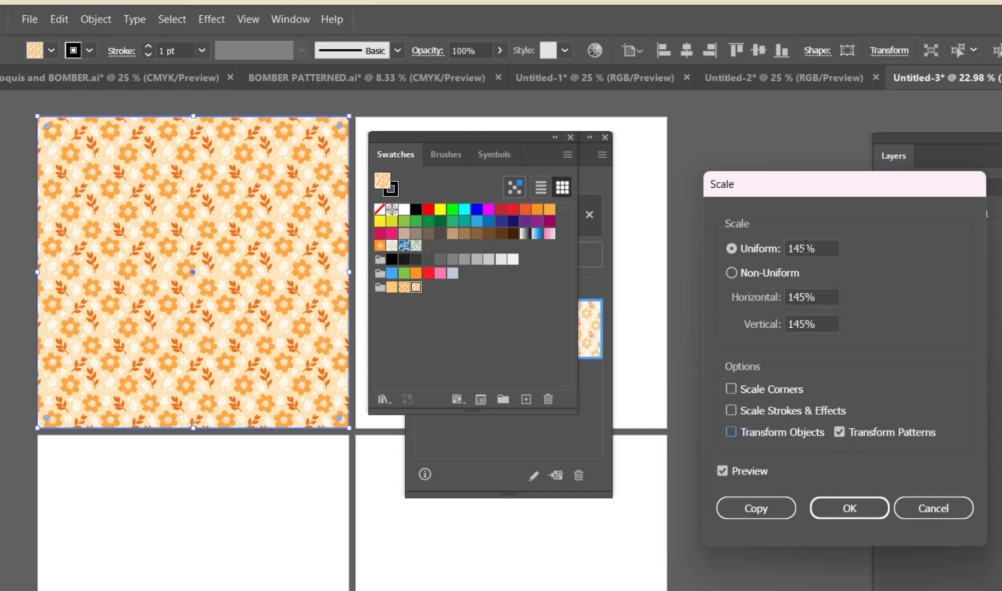
left_click_drag(805, 245, 763, 242)
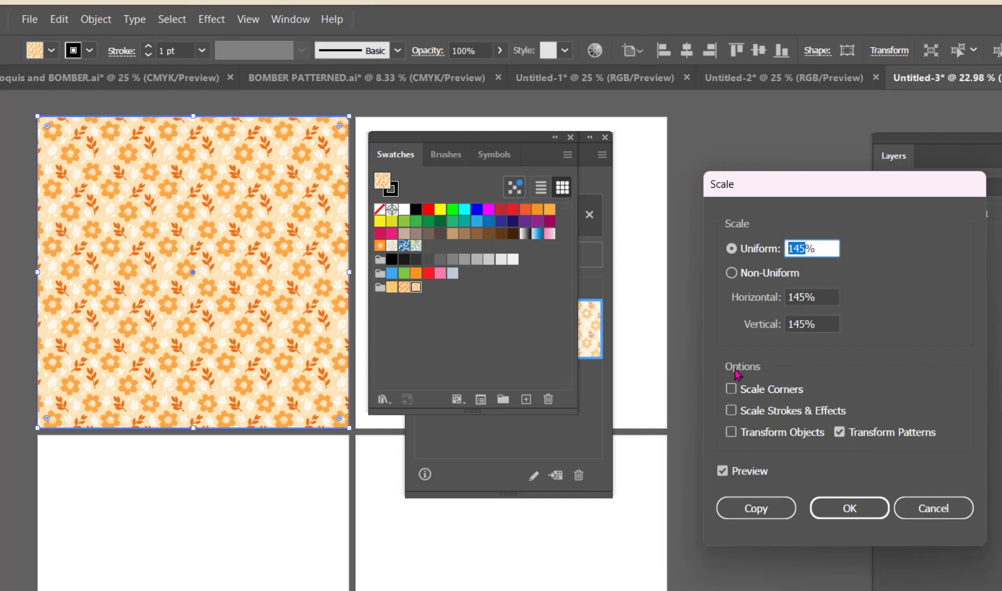
type("45")
left_click(851, 508)
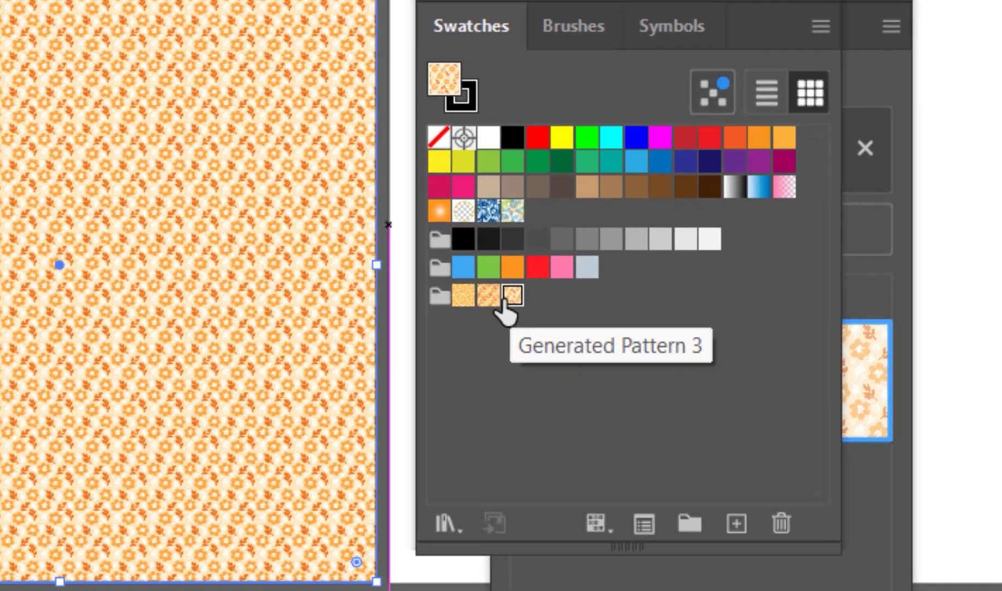
- Save the scaled-down pattern as a new swatch and refill the rectangle with the original full-size flower swatch
left_click(742, 520)
left_click(939, 579)
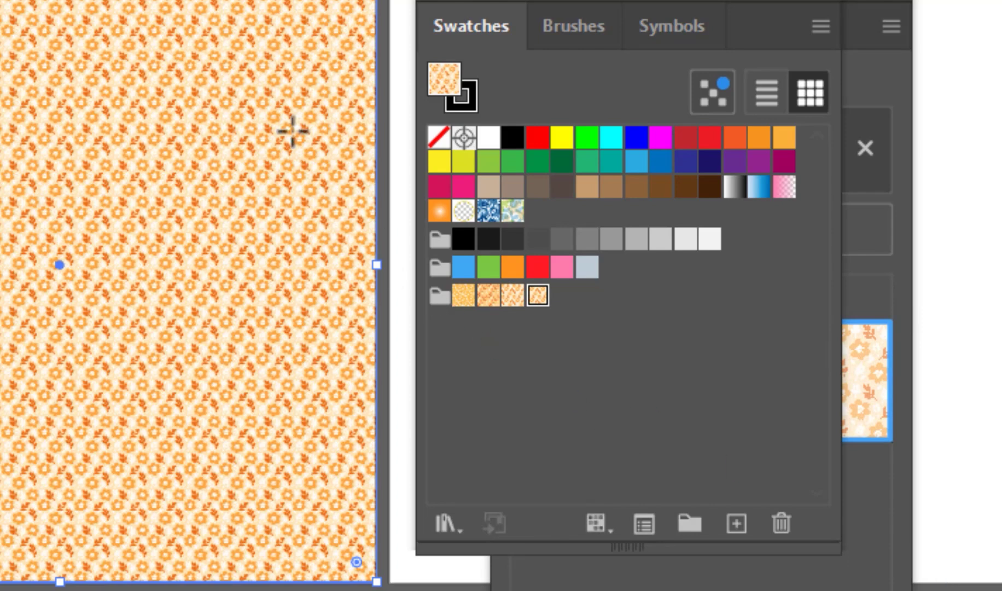
left_click(513, 295)
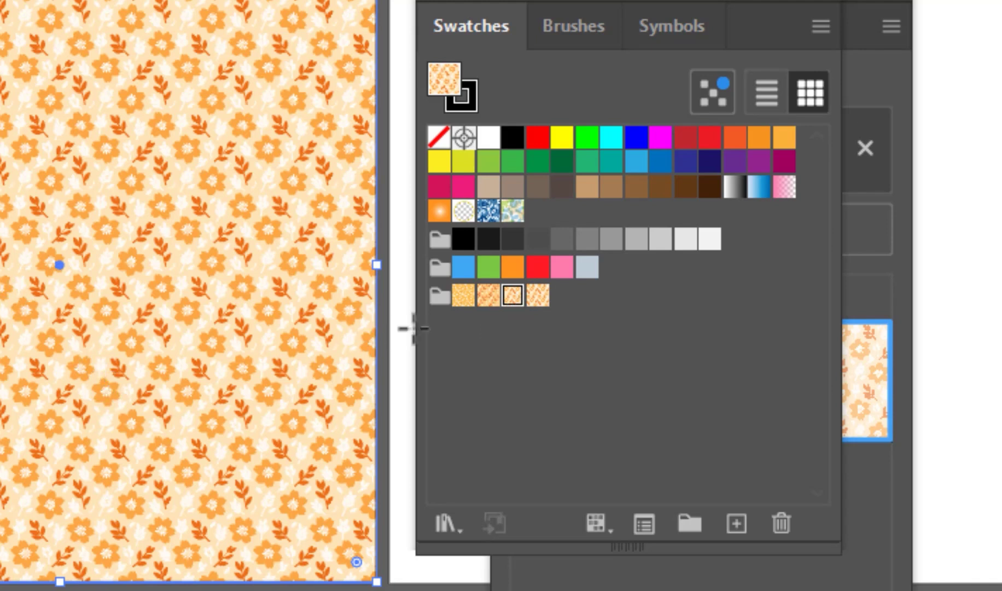
- Refill the rectangle on the first artboard with the saved scaled-down flower swatch
left_click(537, 297)
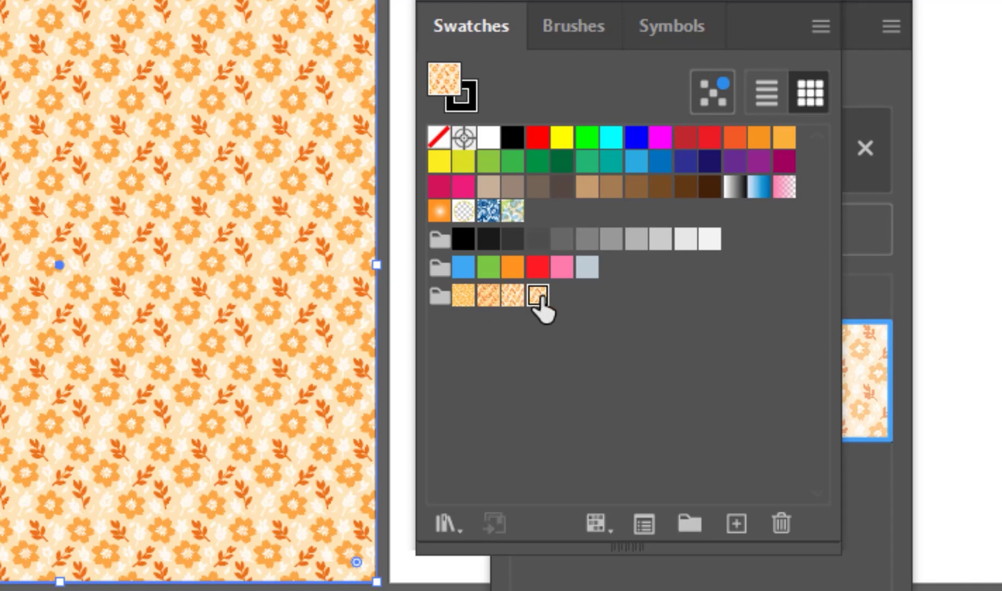
left_click(537, 297)
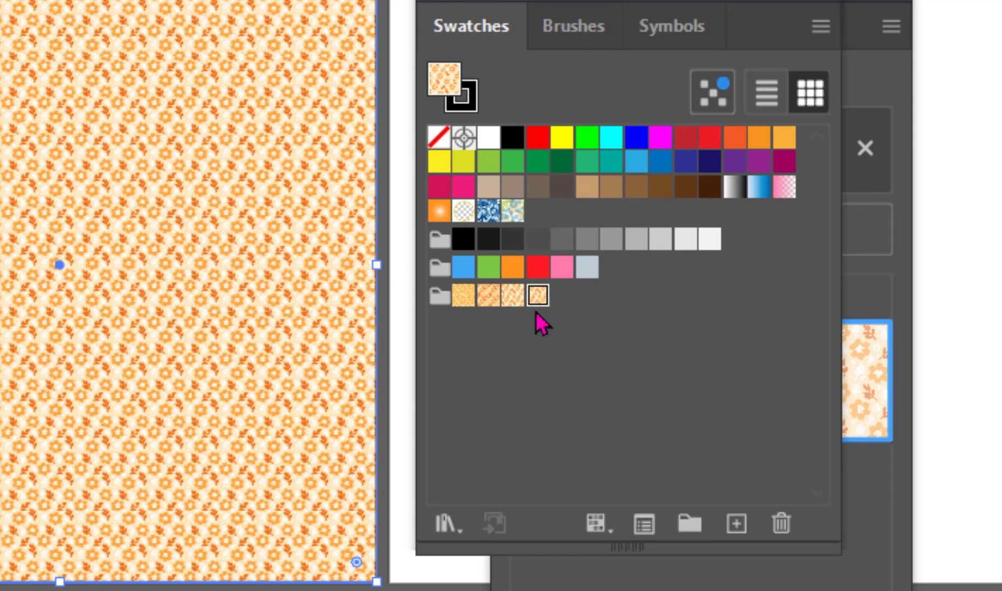
- Open the scaled-down flower swatch in pattern editing mode and clear the floating panels away to examine its repeating tile
double_click(538, 298)
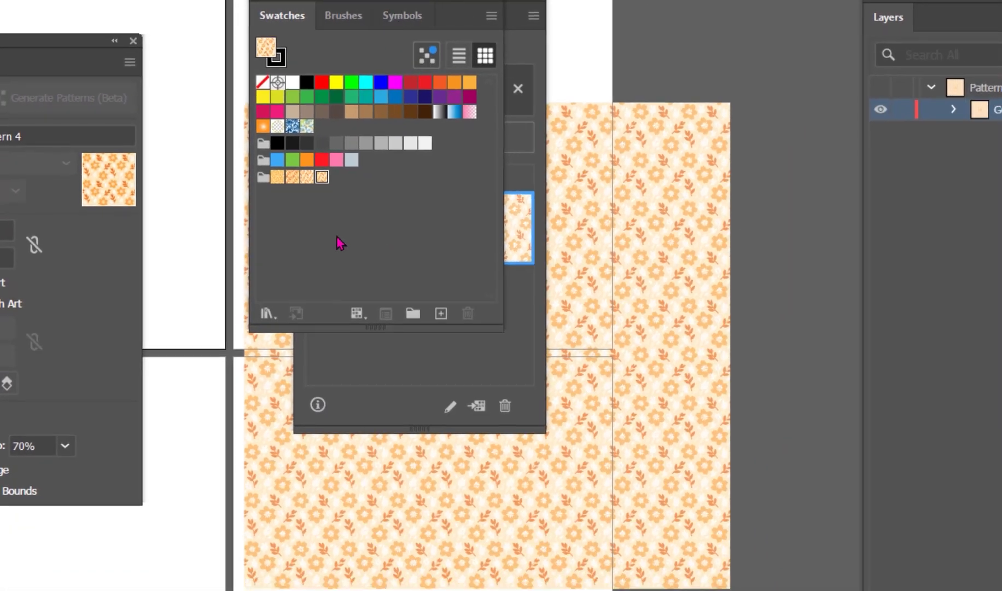
left_click_drag(561, 517, 767, 514)
scroll(703, 352, "up", 4)
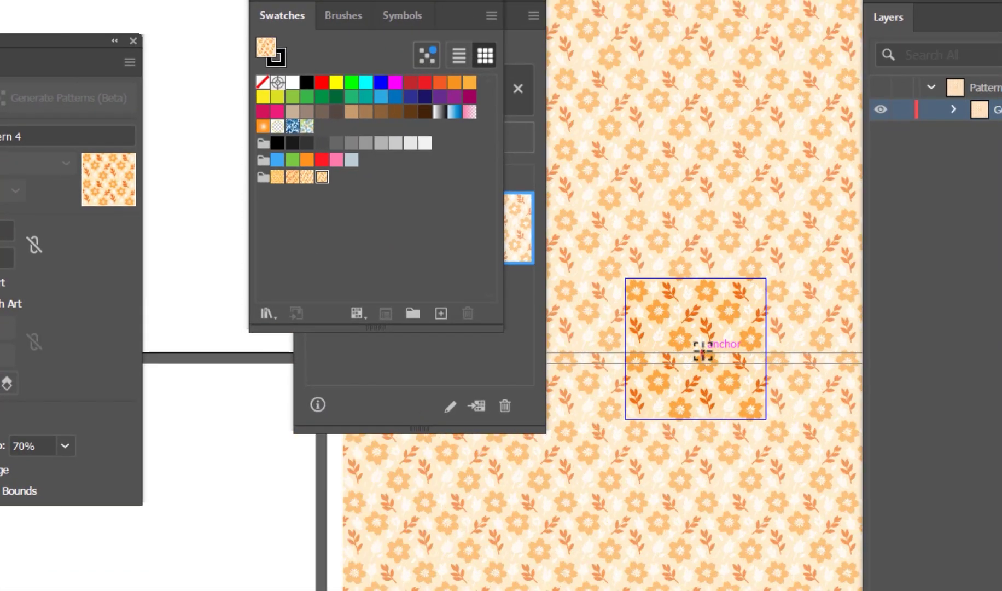
scroll(703, 353, "up", 4)
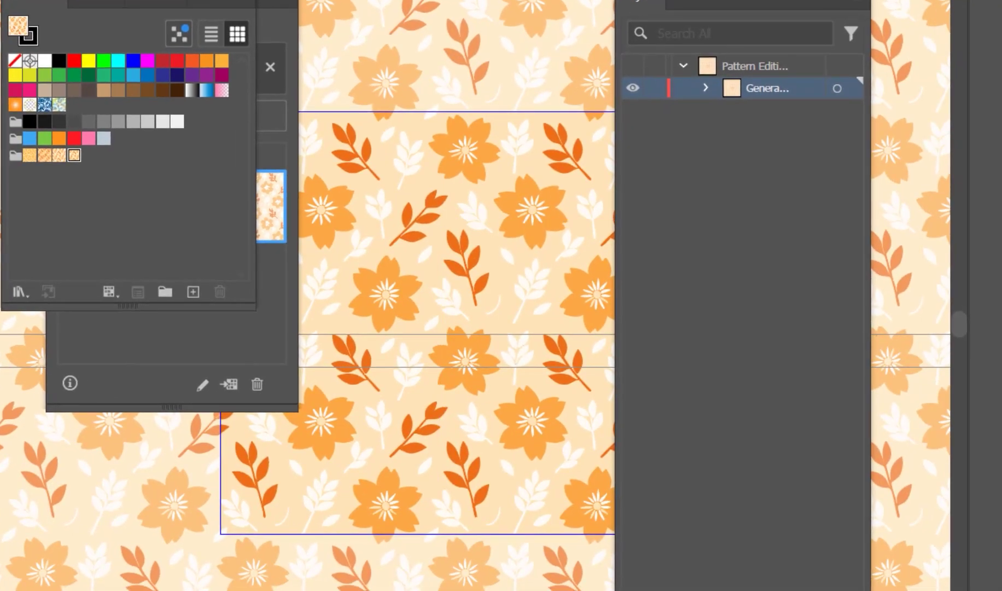
left_click_drag(191, 3, 34, 72)
left_click_drag(88, 3, 1, 345)
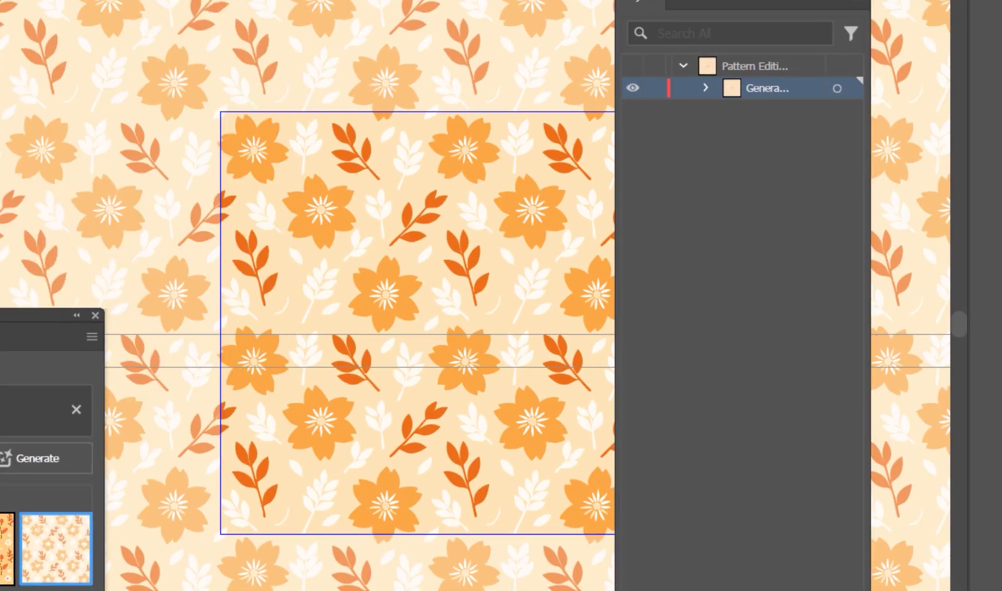
left_click_drag(743, 2, 862, 12)
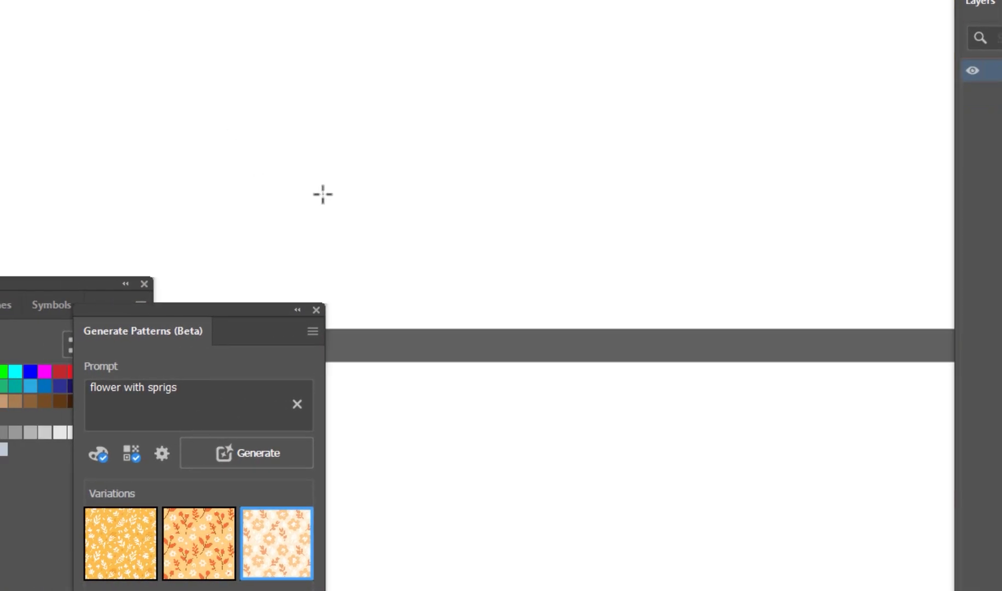
- Extend the pattern prompt to "flower with sprigs non-directional" and generate new variations
scroll(322, 195, "down", 5)
left_click_drag(393, 206, 614, 261)
left_click_drag(192, 310, 220, 306)
left_click_drag(280, 281, 533, 63)
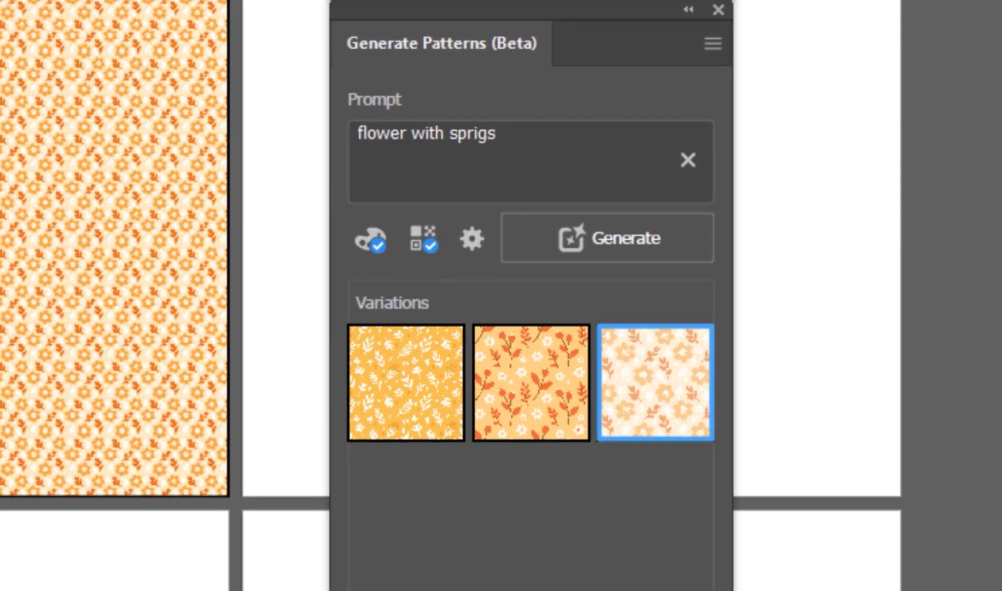
left_click(541, 139)
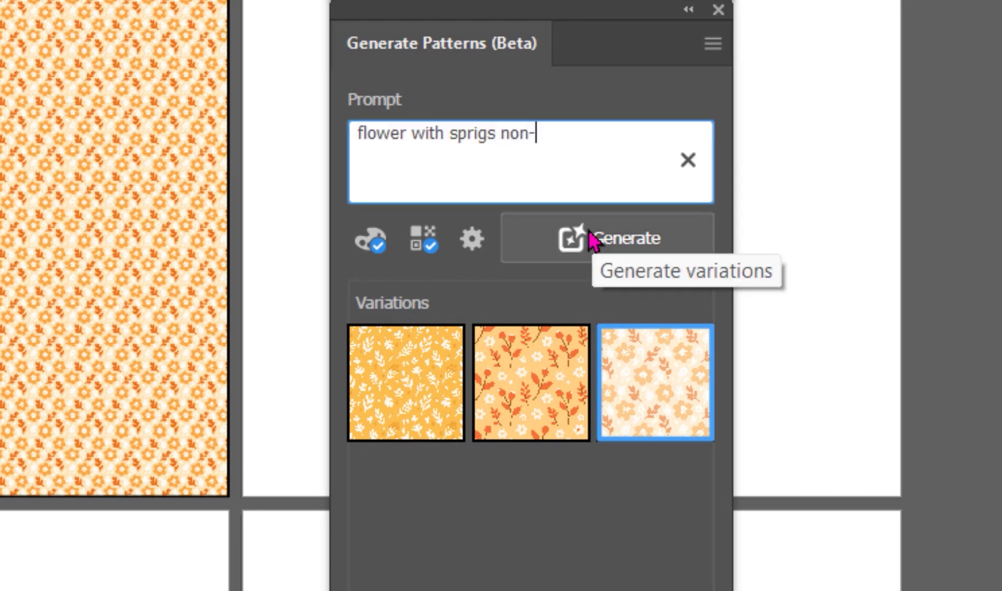
type("directional")
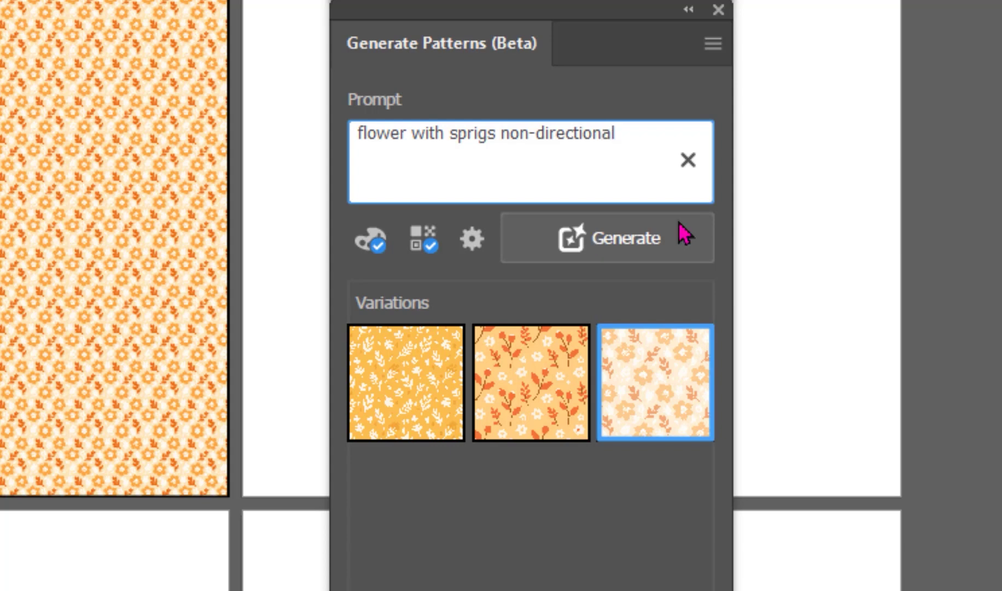
left_click(623, 246)
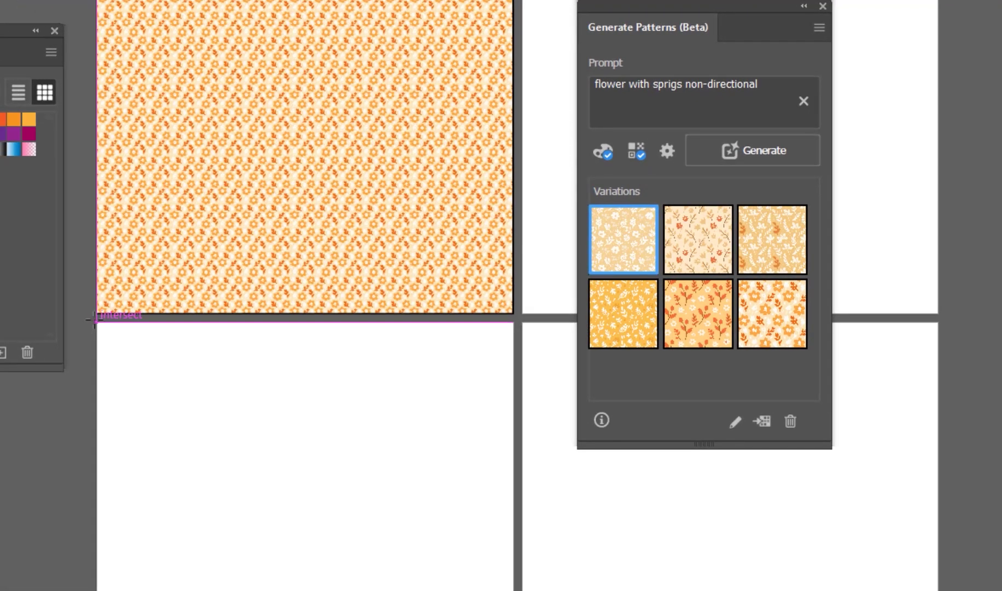
- Draw a rectangle covering the artboard below the first one and fill it with each non-directional variation in turn, ending with the third
left_click_drag(96, 322, 515, 590)
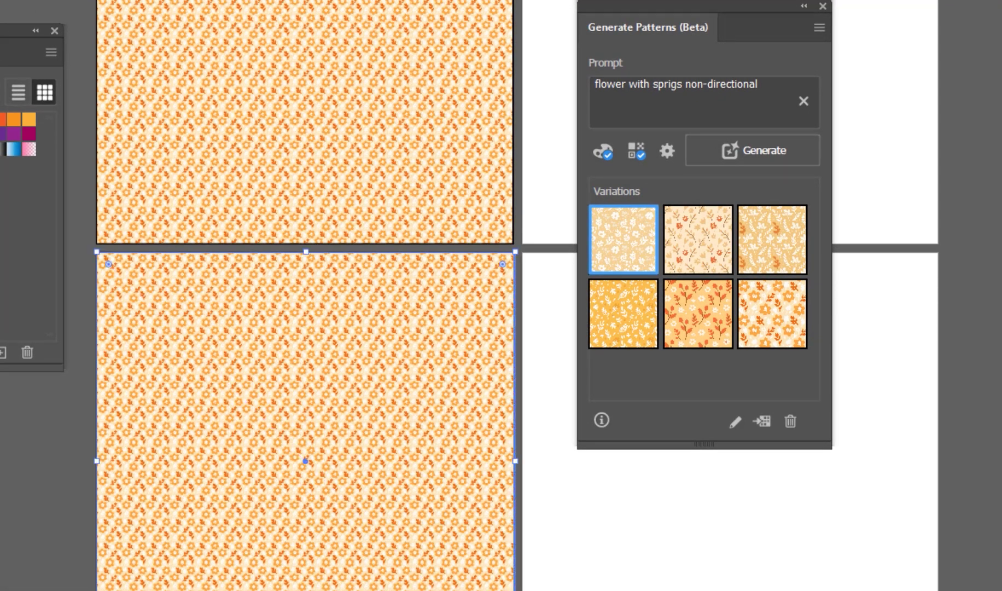
left_click(633, 250)
left_click(682, 253)
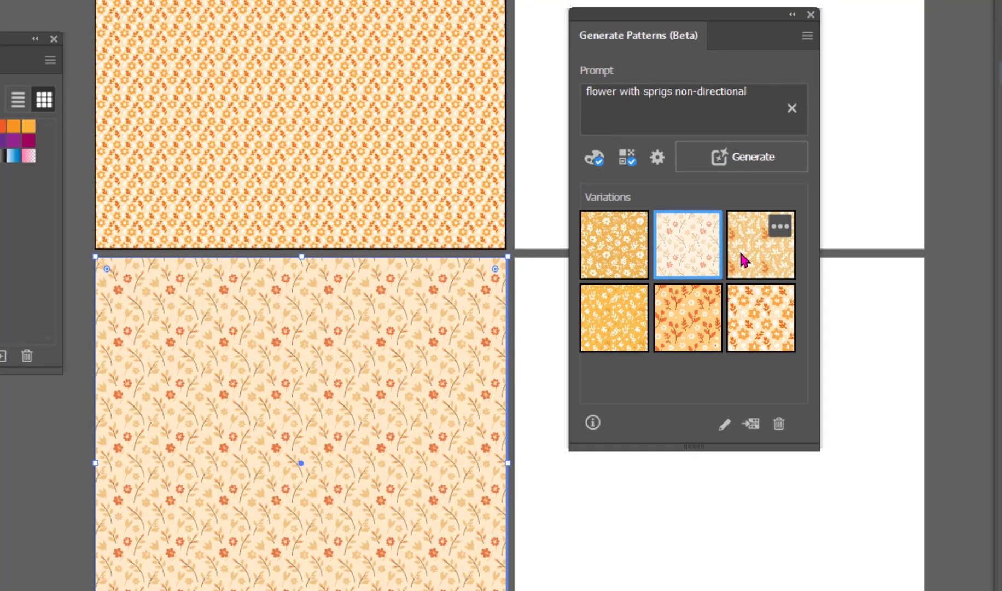
left_click(743, 260)
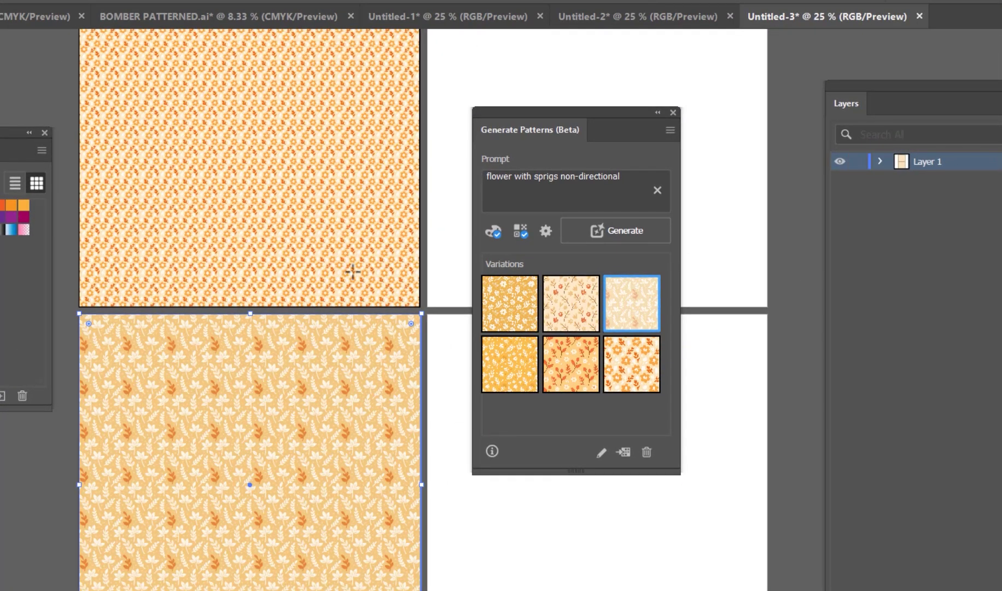
- Place the swatches beside the generated variations and try the earlier "flower with sprigs" fills on the lower rectangle, ending with yellow with white sprigs
left_click_drag(0, 133, 814, 143)
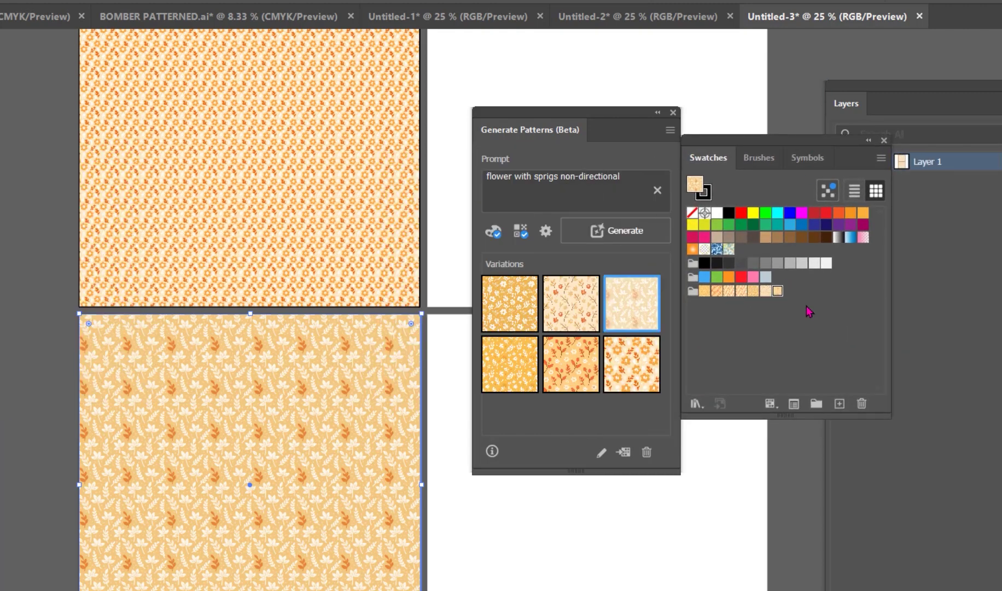
left_click(576, 372)
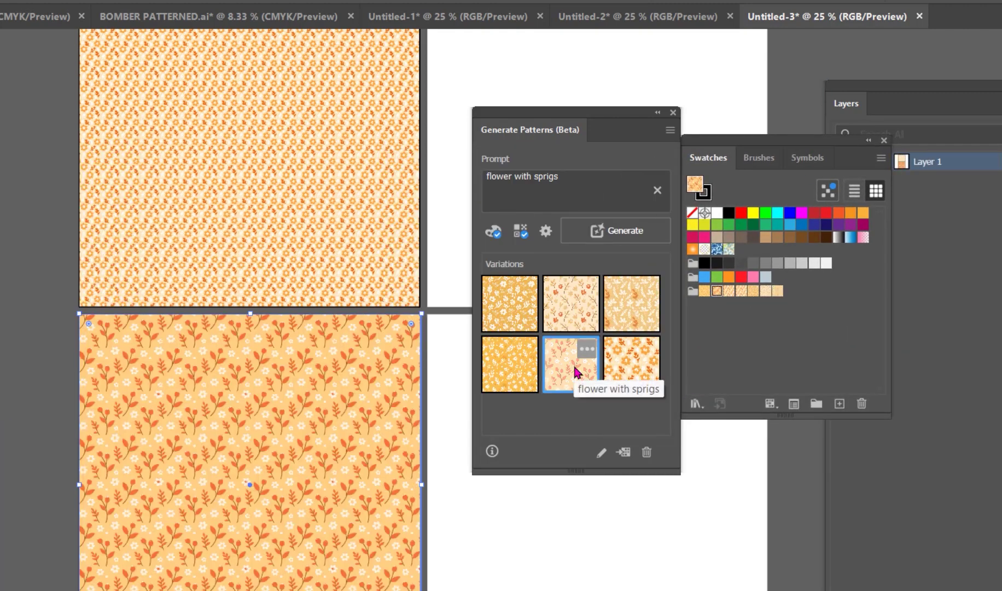
left_click(621, 369)
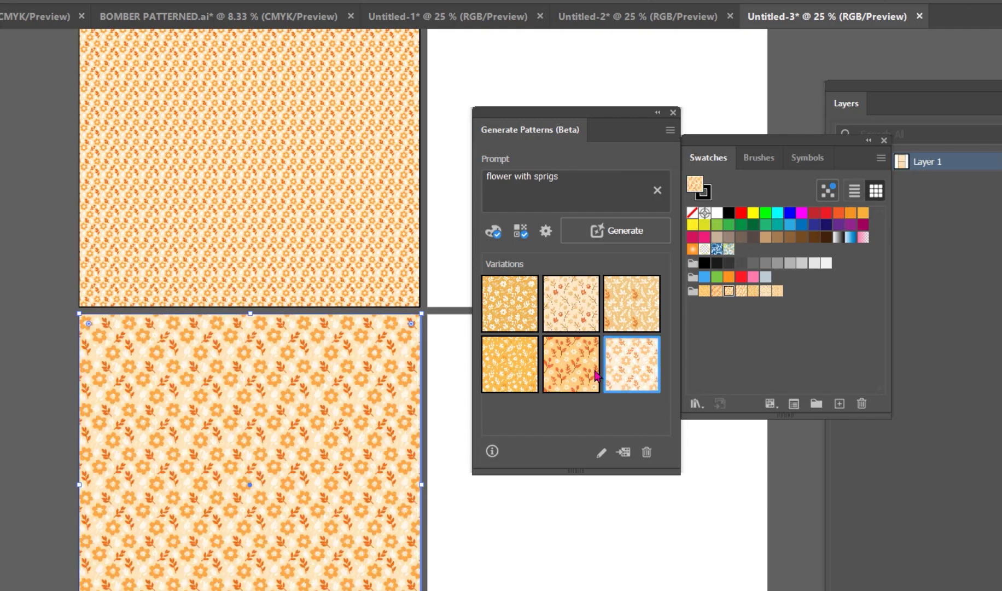
left_click(520, 374)
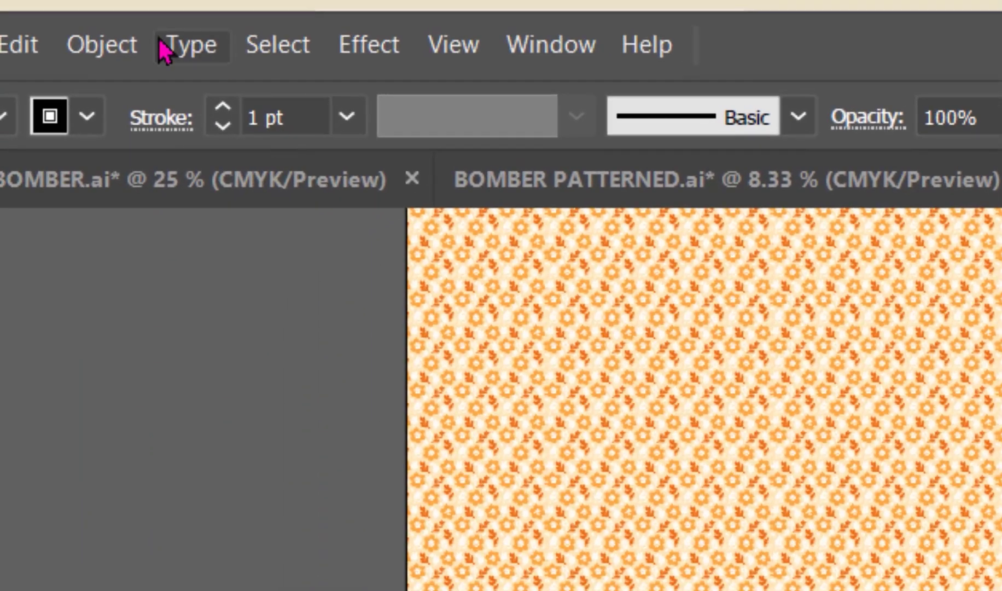
- Rotate only the lower rectangle's pattern by 40°, leaving the object itself untransformed
left_click(101, 42)
mouse_move(262, 144)
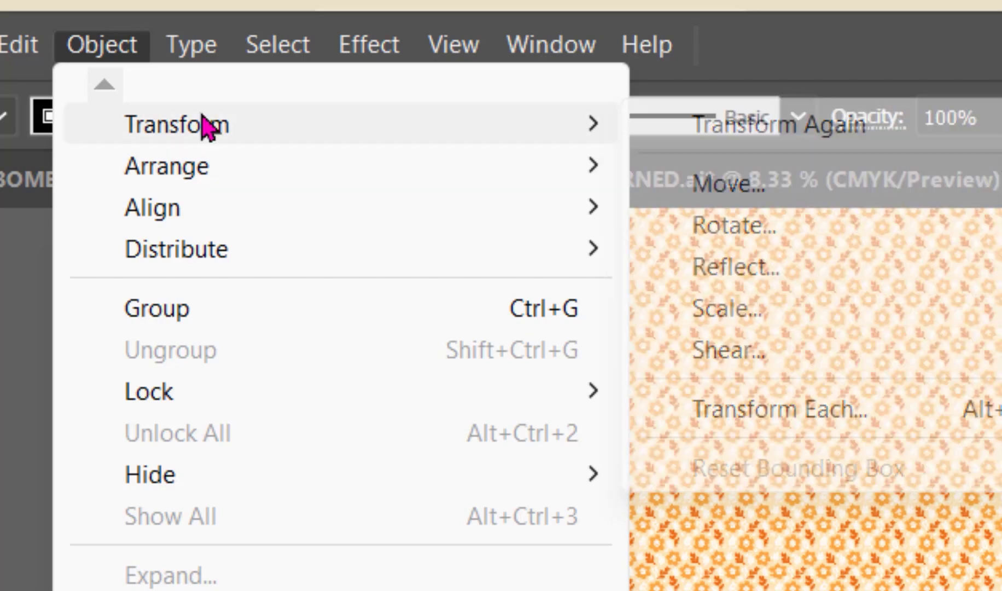
left_click(848, 229)
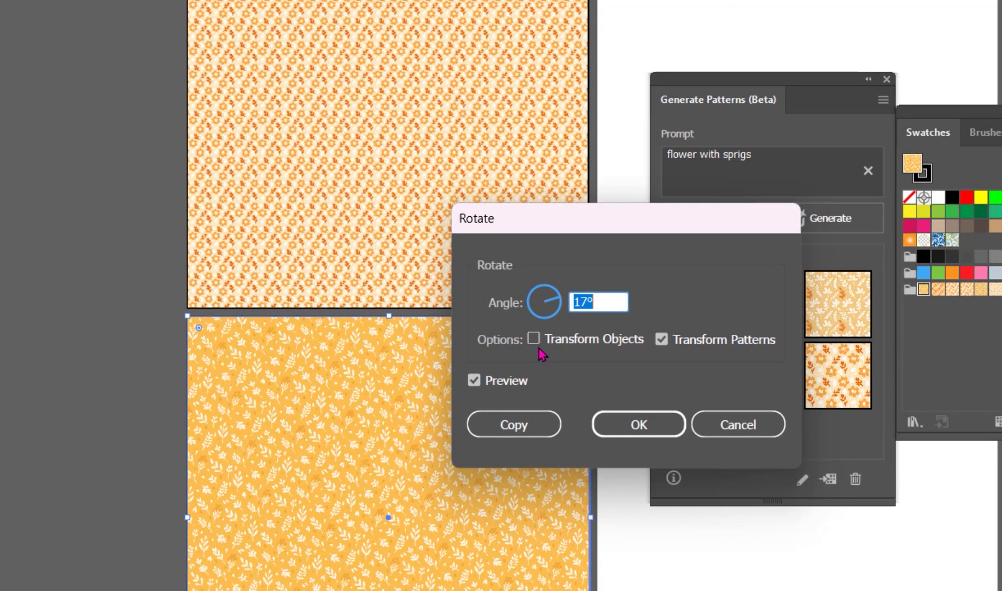
type("40")
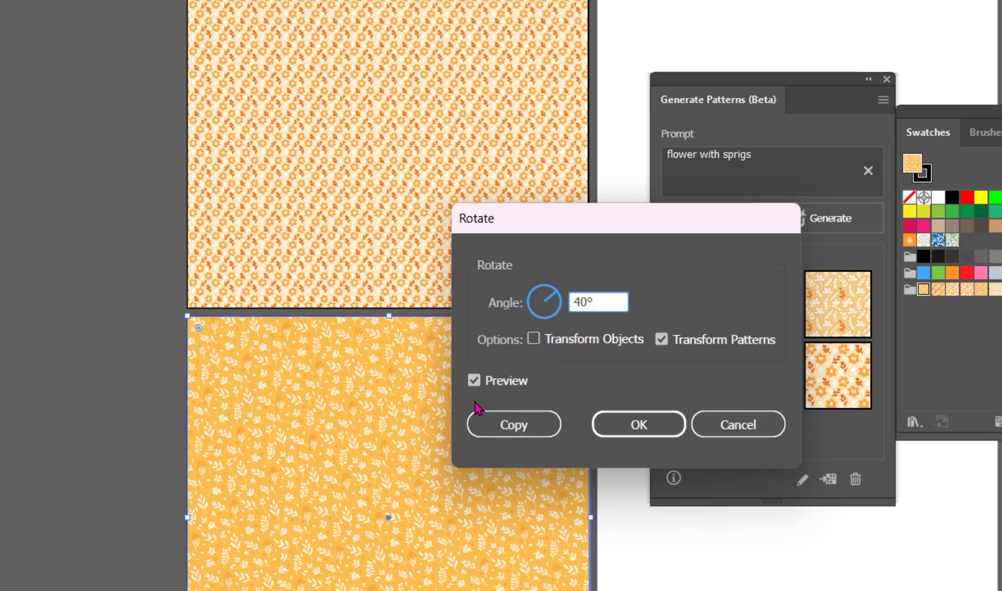
left_click(637, 429)
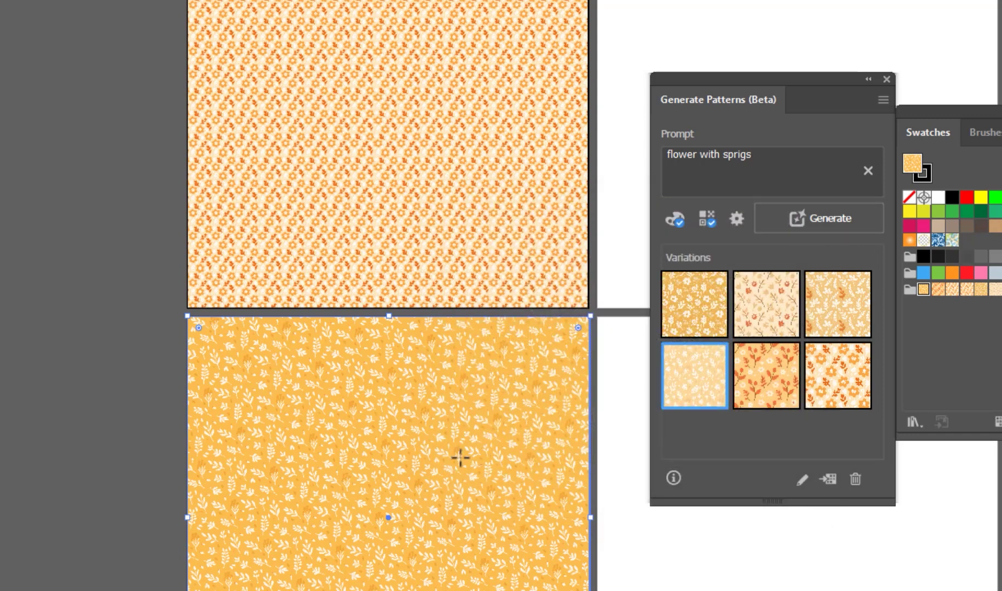
- Change the pattern prompt to "flower with sprigs half-drop" and generate new variations
left_click_drag(442, 404, 118, 558)
left_click(764, 161)
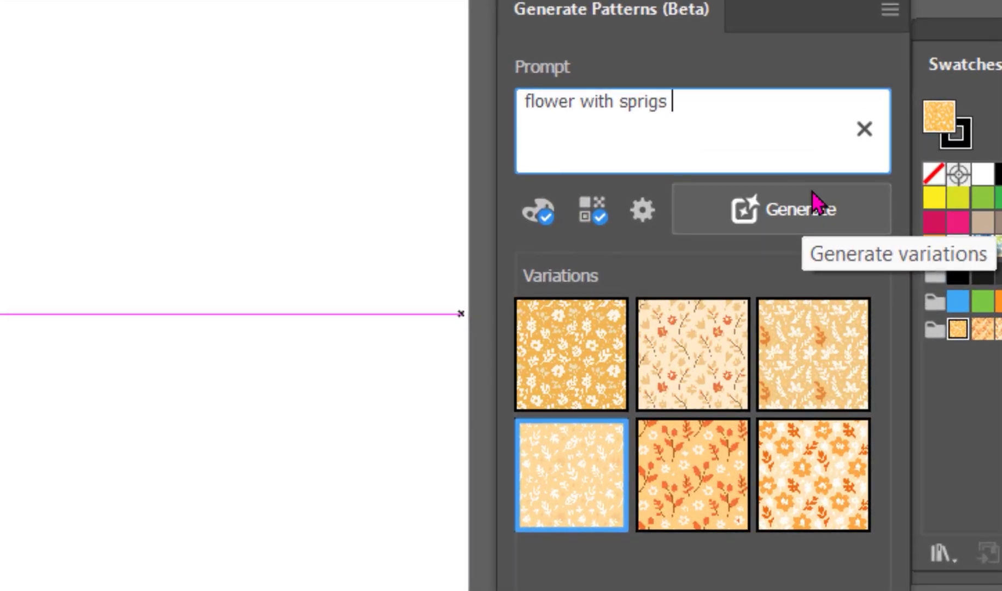
type("half")
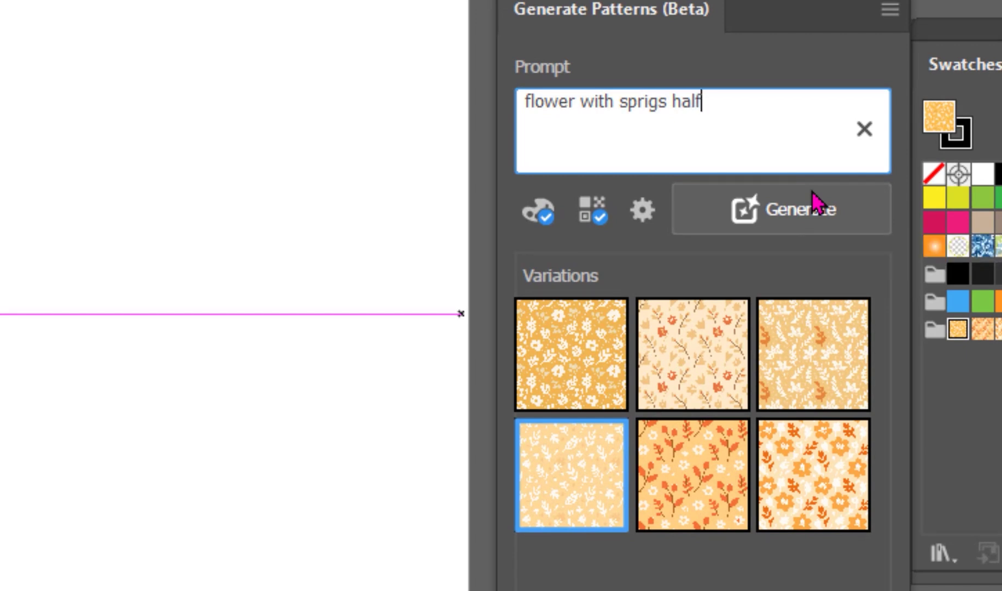
type("-drop")
left_click(797, 220)
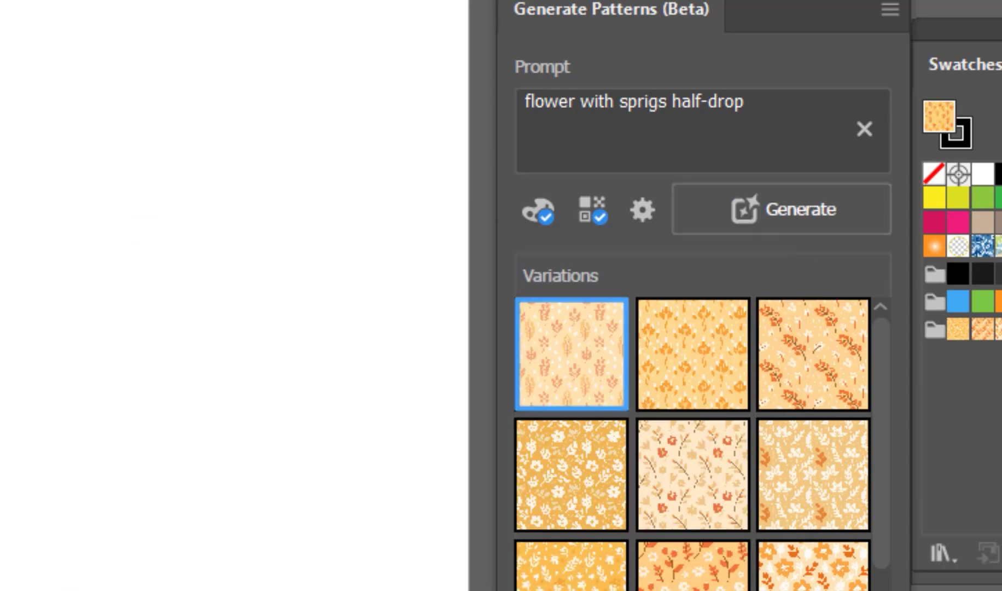
- Draw a rectangle covering the upper-right artboard and fill it with the half-drop variations in turn, ending with the diagonal orange sprigs
left_click_drag(0, 0, 468, 590)
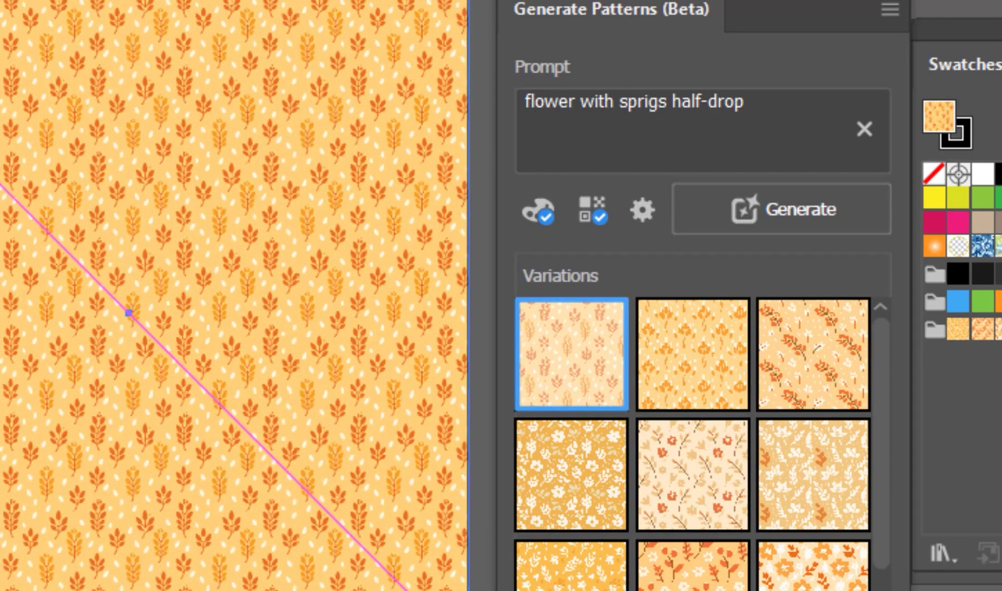
left_click(665, 383)
left_click(798, 389)
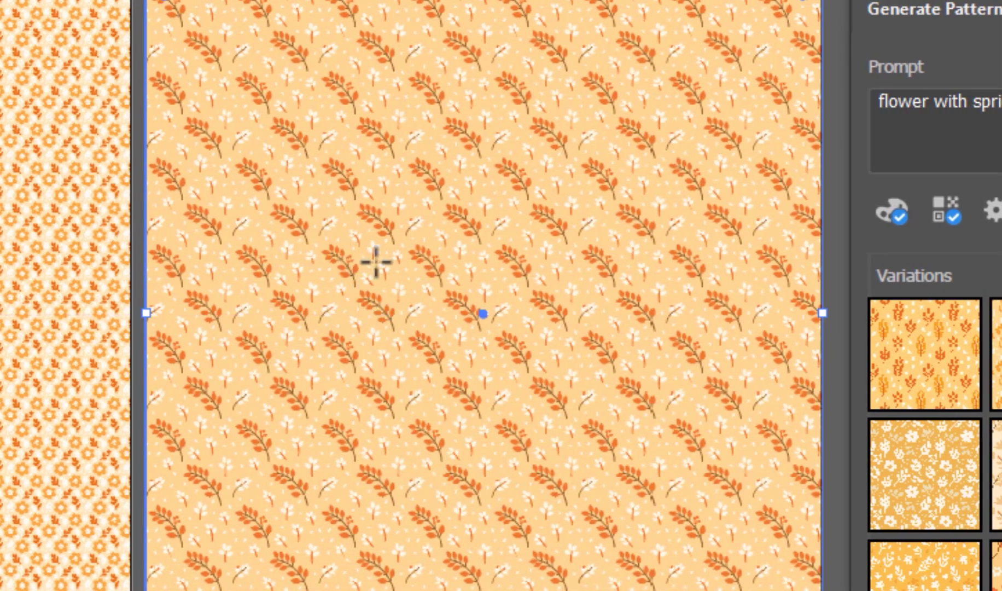
scroll(430, 311, "up", 3)
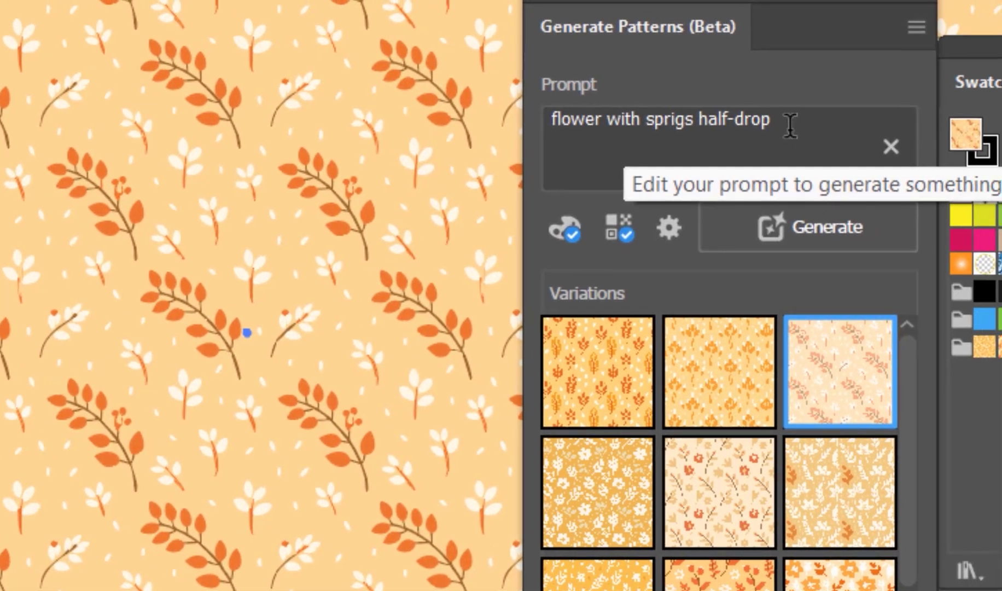
- Extend the pattern prompt to "flower with sprigs half-drop non-directional" and generate new variations
left_click(787, 128)
mouse_move(887, 330)
type("non-directional")
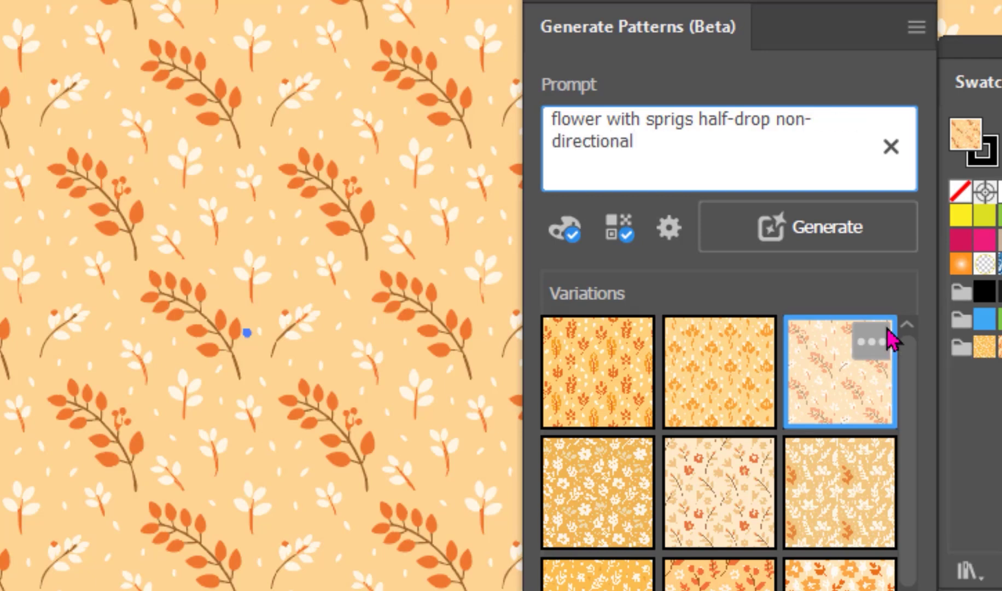
key("Return")
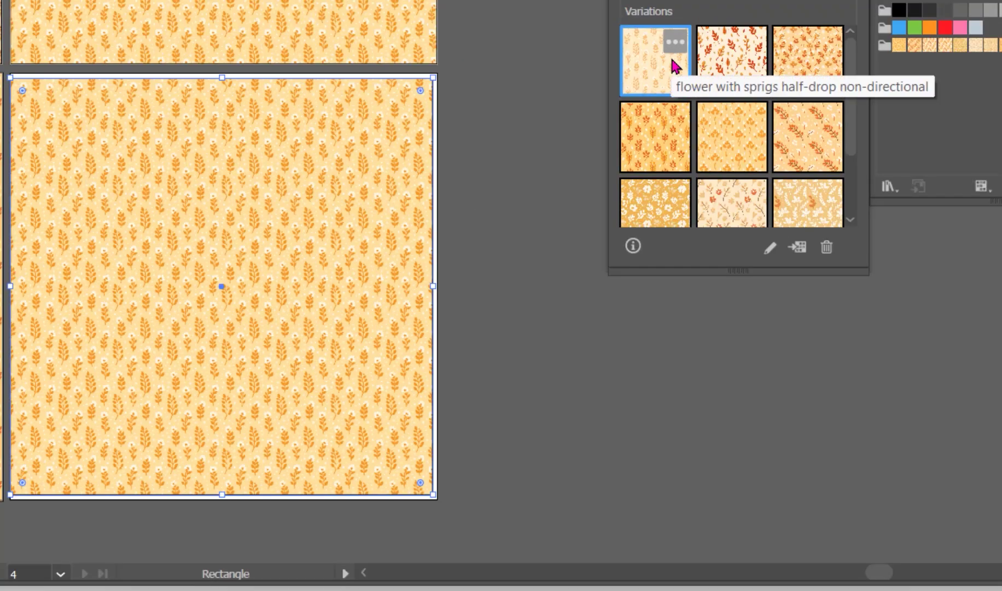
- Fill the fourth artboard's rectangle with the second and then the third half-drop non-directional variation
left_click(747, 70)
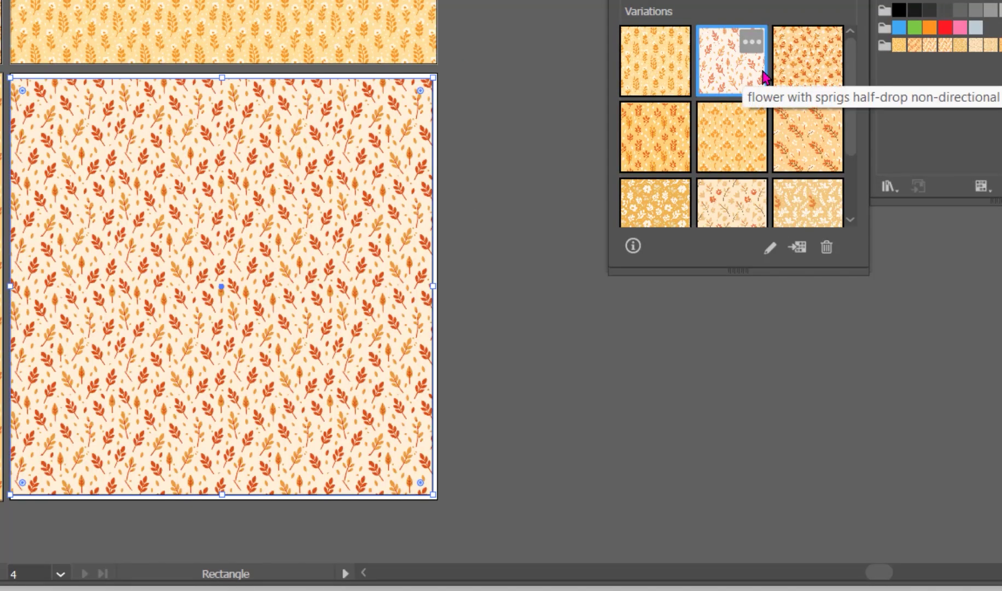
left_click(791, 80)
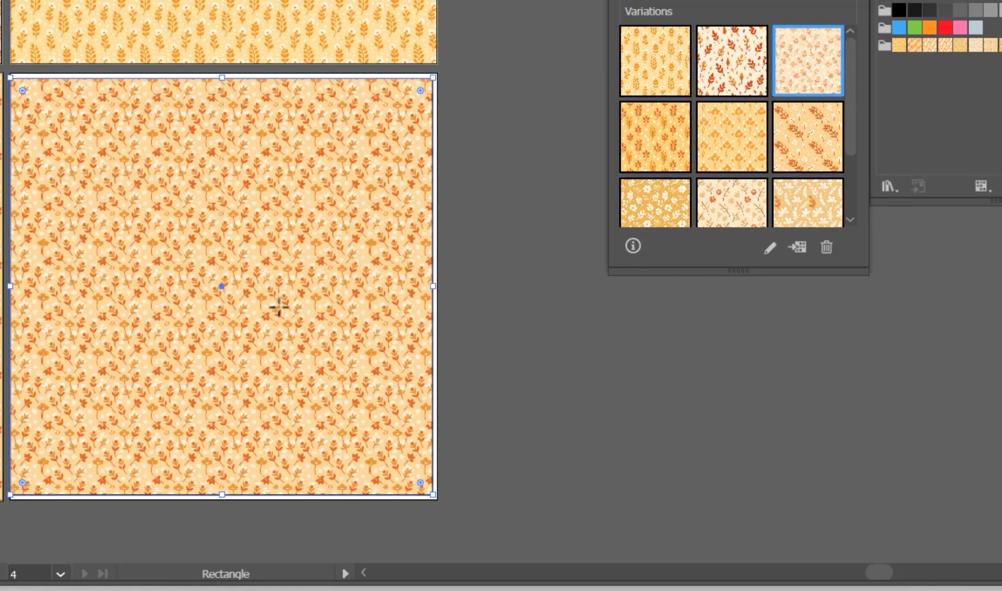
left_click_drag(236, 289, 474, 338)
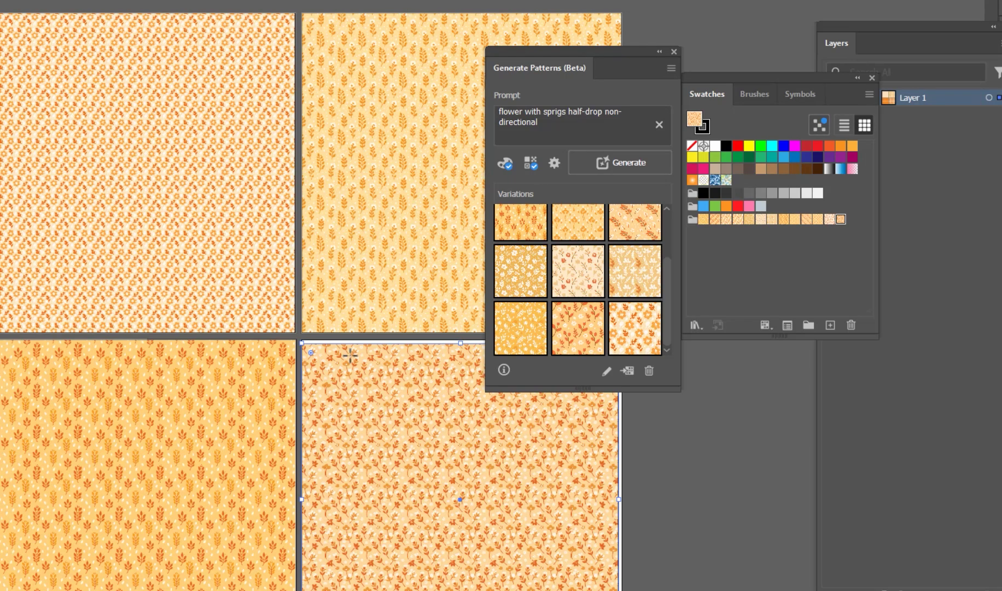
left_click(559, 127)
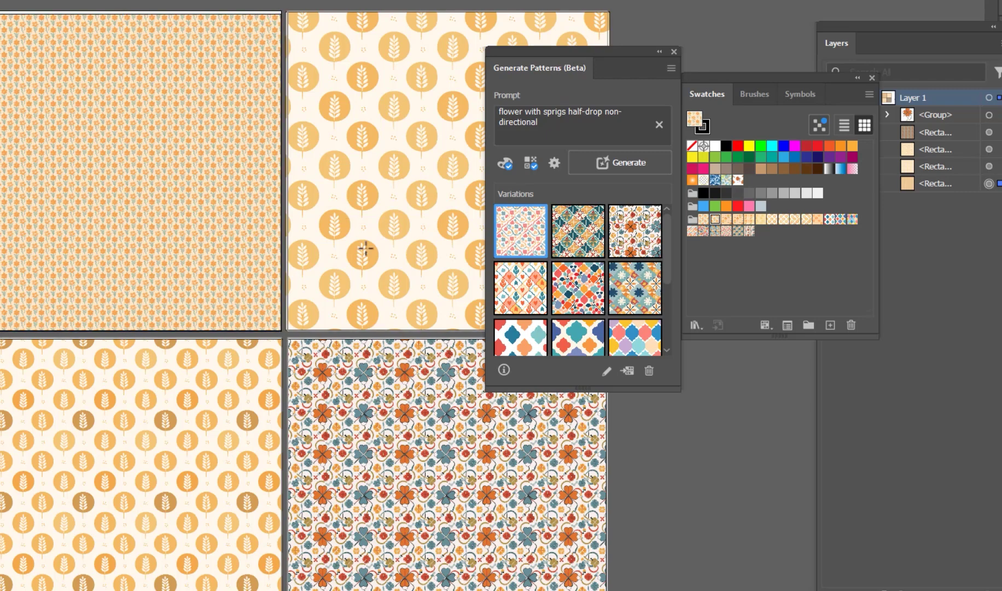
left_click_drag(358, 250, 184, 359)
scroll(188, 356, "up", 2)
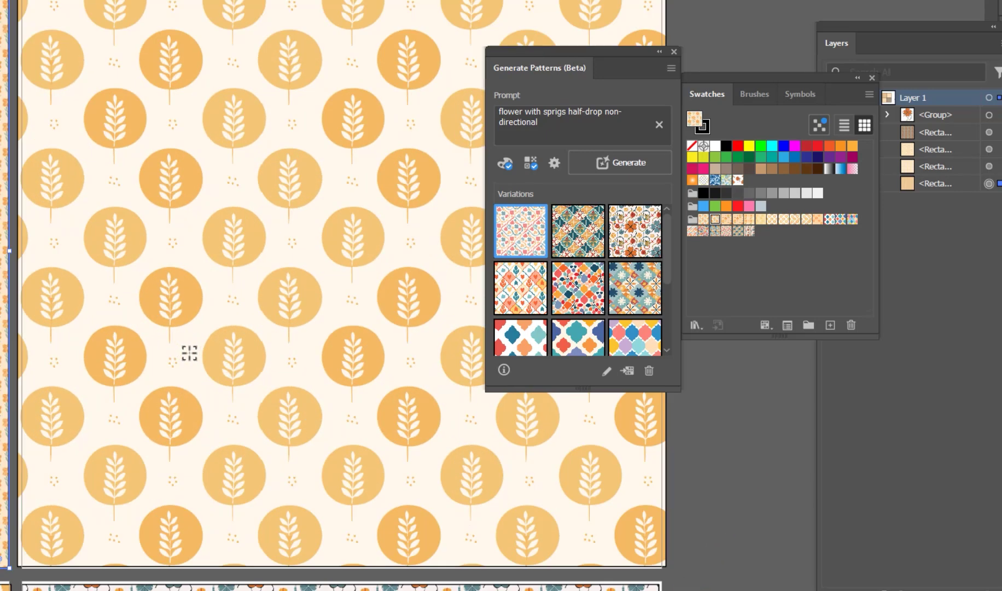
- Open the large leaf-circle pattern swatch from the upper-right artboard for pattern editing
left_click_drag(231, 327, 146, 323)
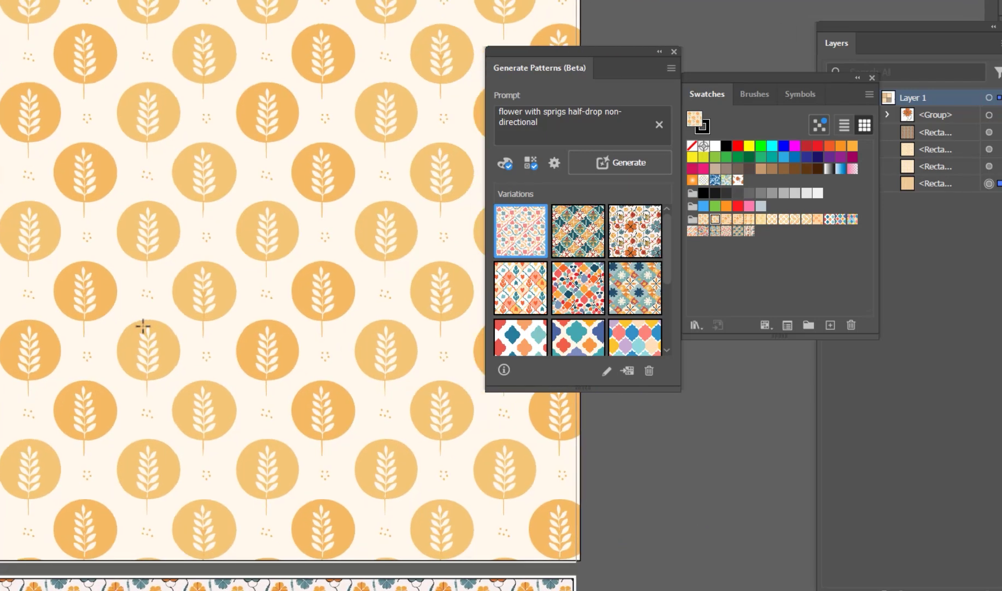
left_click_drag(554, 52, 657, 258)
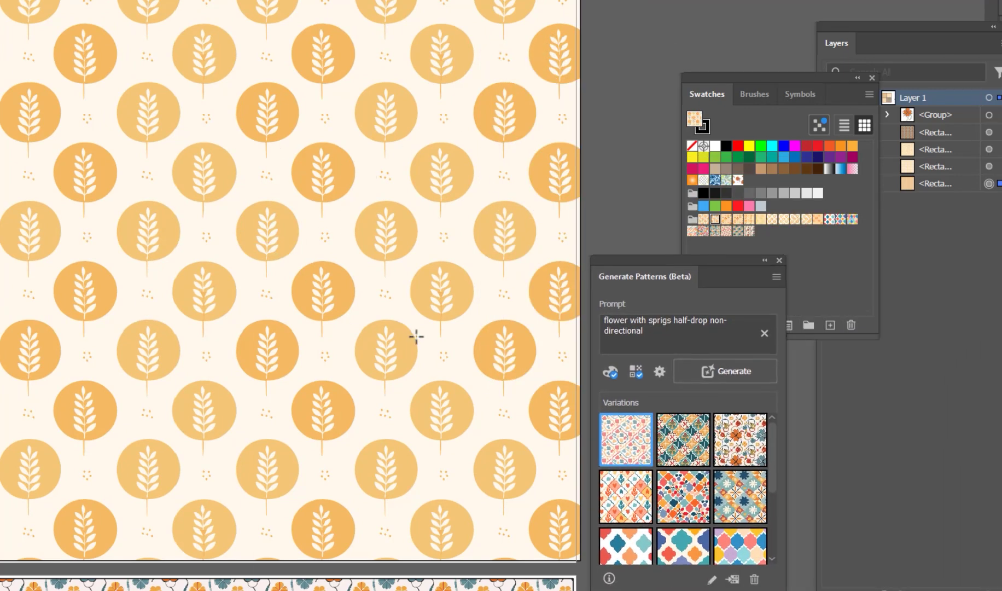
left_click(719, 223)
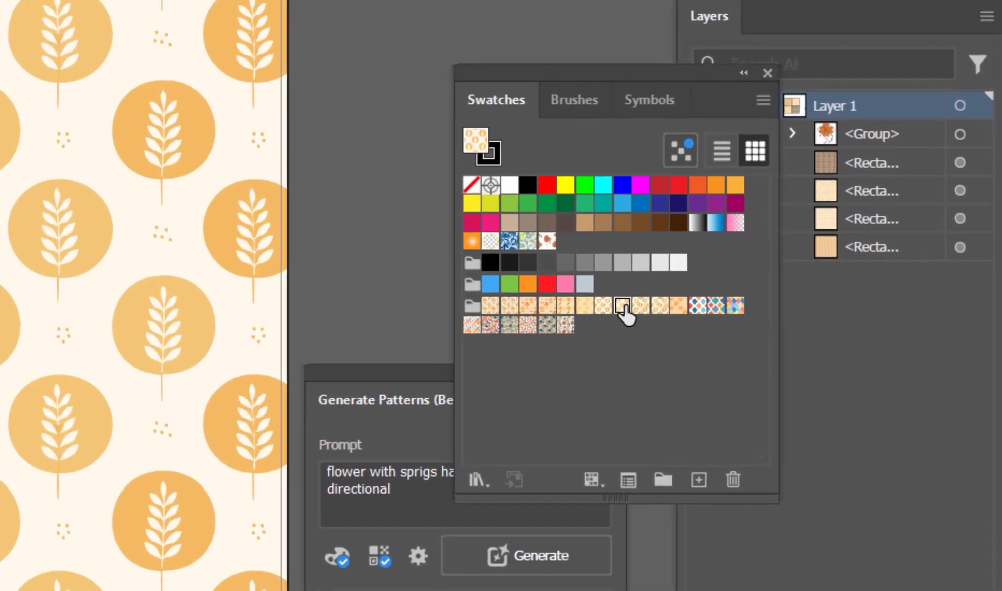
double_click(715, 221)
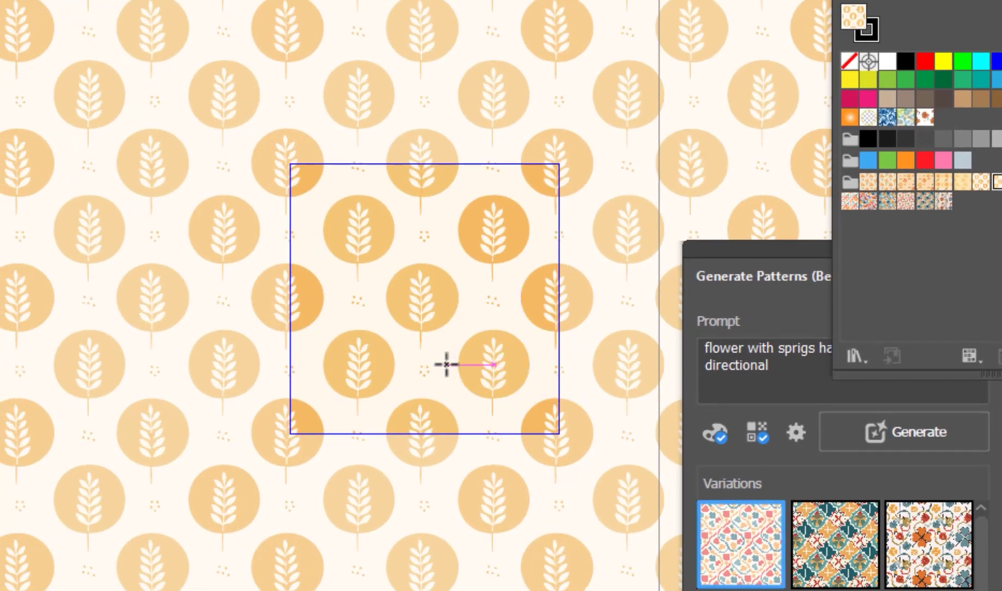
- Recolour the central leaf circle of the pattern tile to a muted tan
scroll(446, 364, "up", 3)
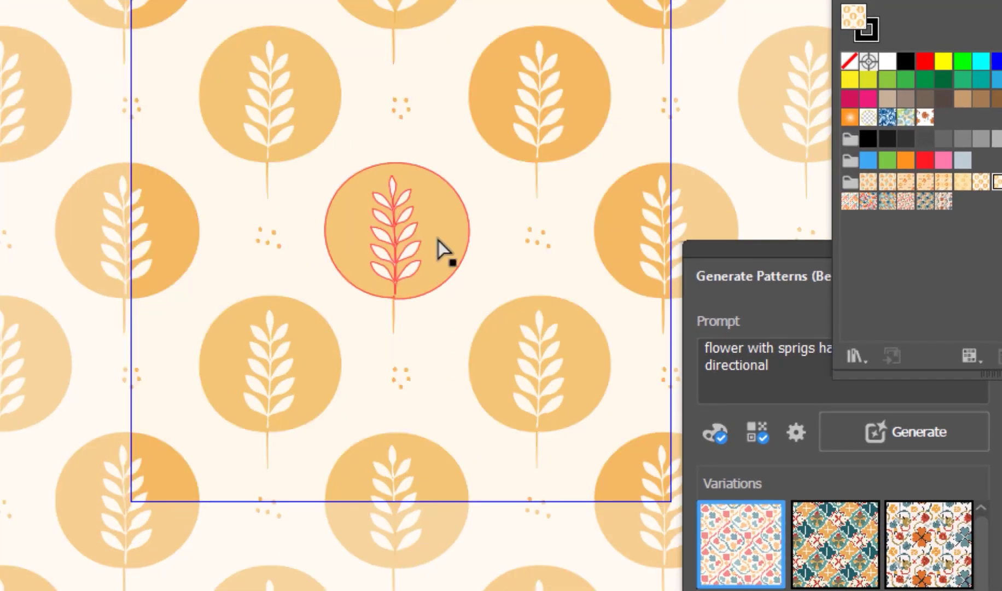
left_click(443, 248)
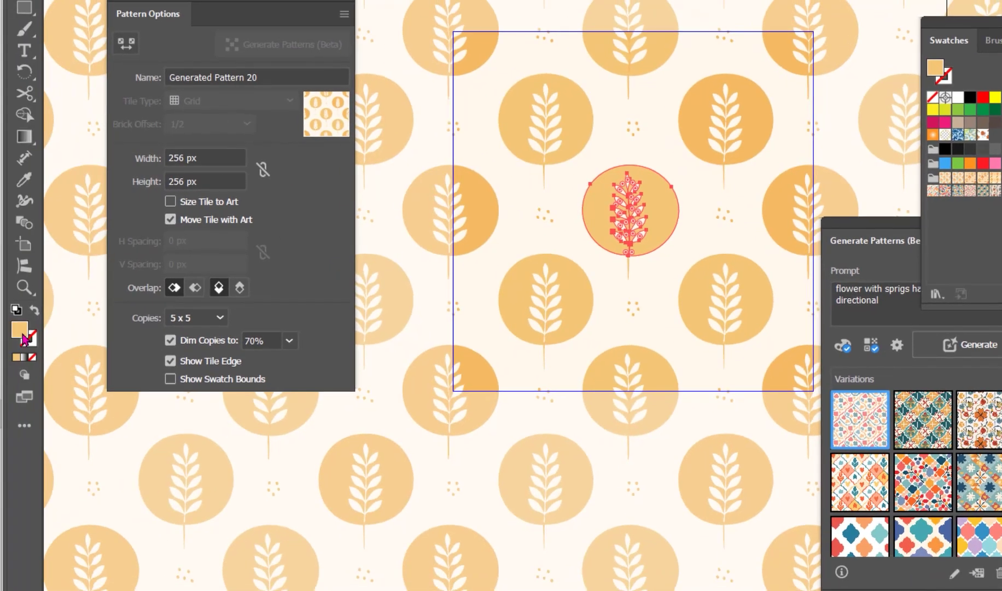
double_click(22, 335)
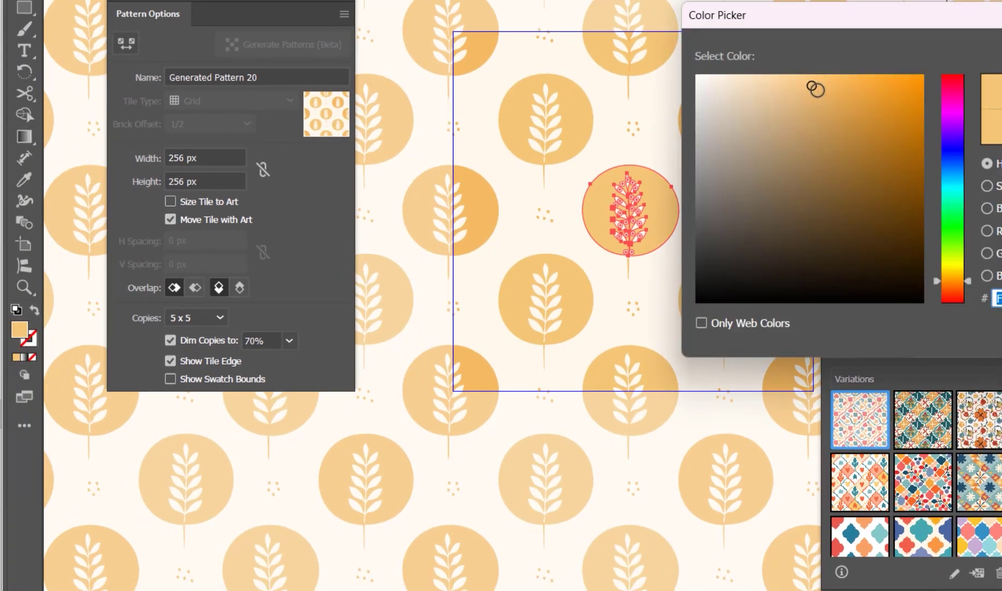
left_click_drag(817, 90, 797, 109)
key("Return")
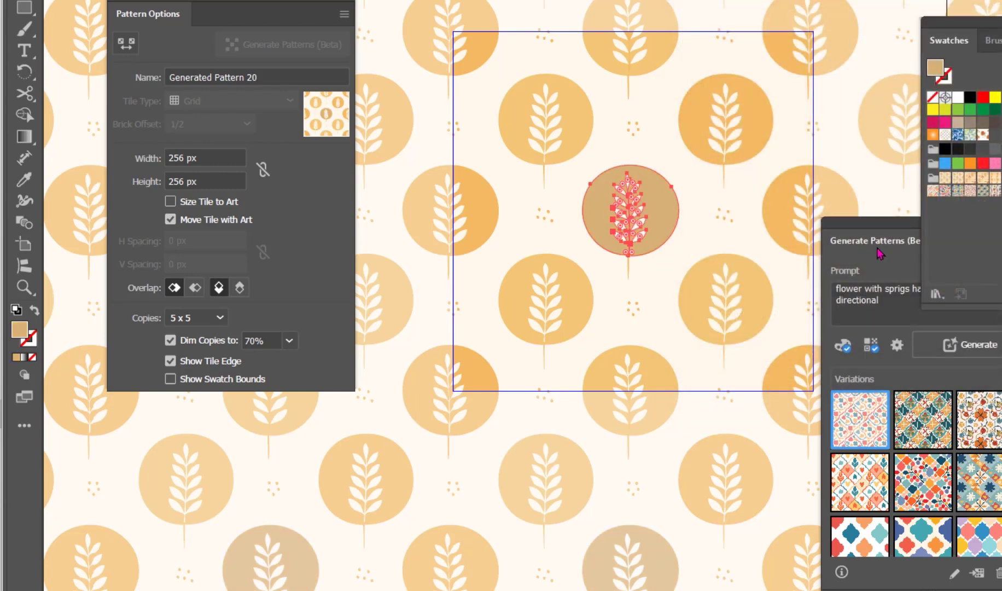
- Recolour the tile's lower-right leaf circle to a deeper orange
left_click(767, 277, "shift")
left_click(755, 305)
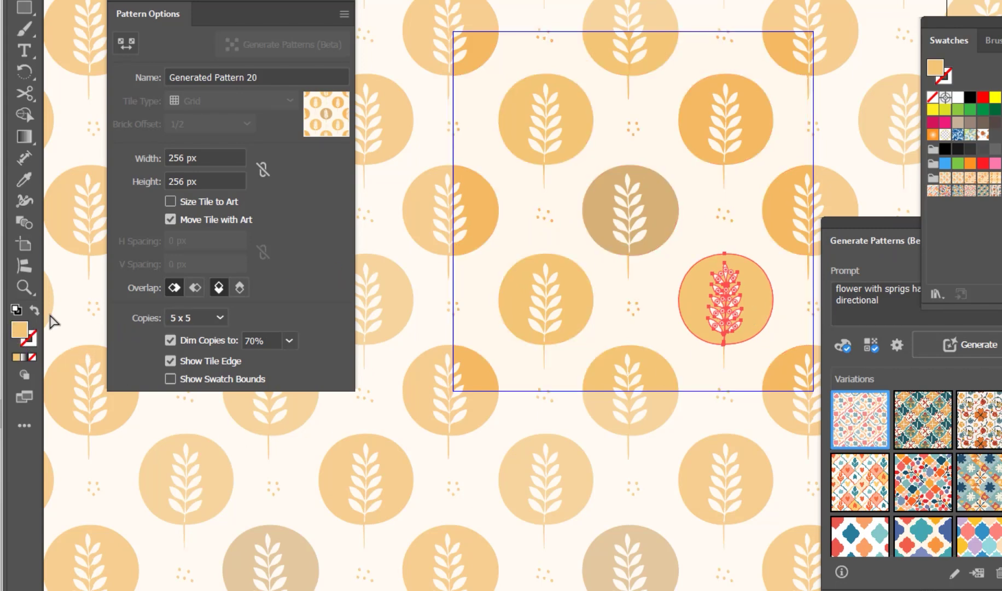
double_click(21, 330)
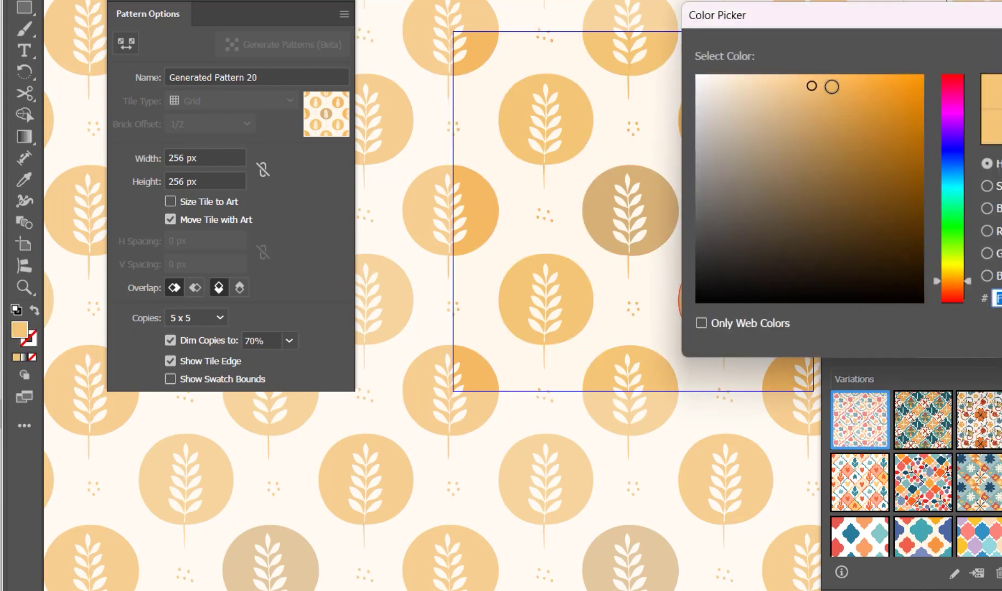
left_click_drag(832, 84, 838, 88)
key("Return")
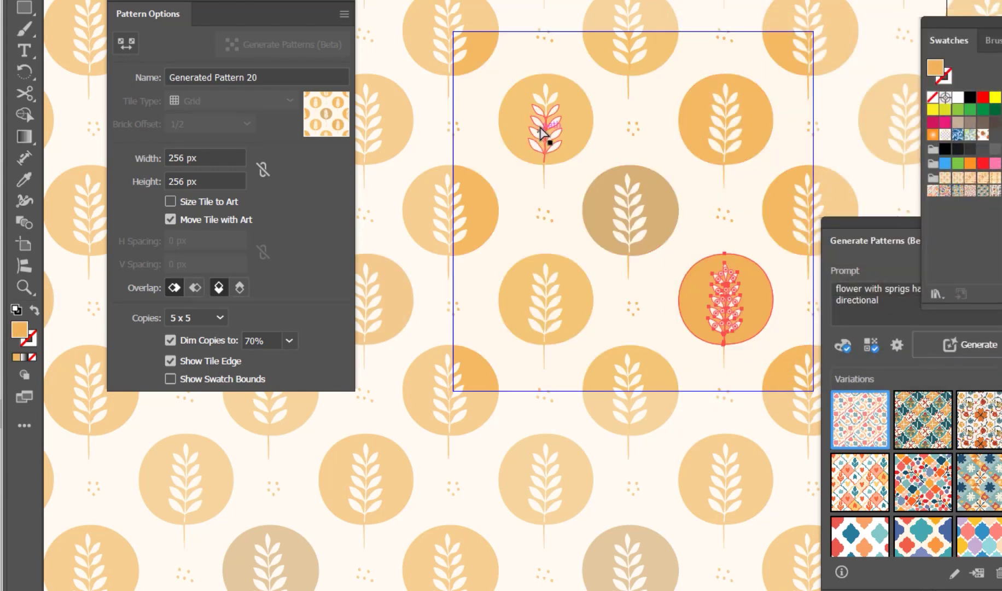
- Recolour the half circle on the tile's left edge to a lighter peach
left_click(512, 126)
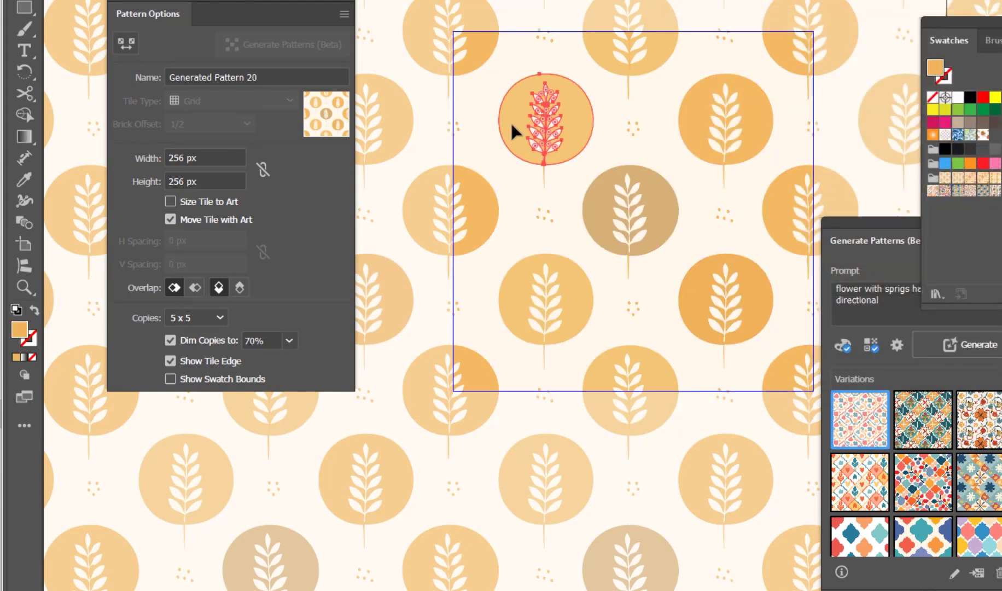
left_click(479, 212)
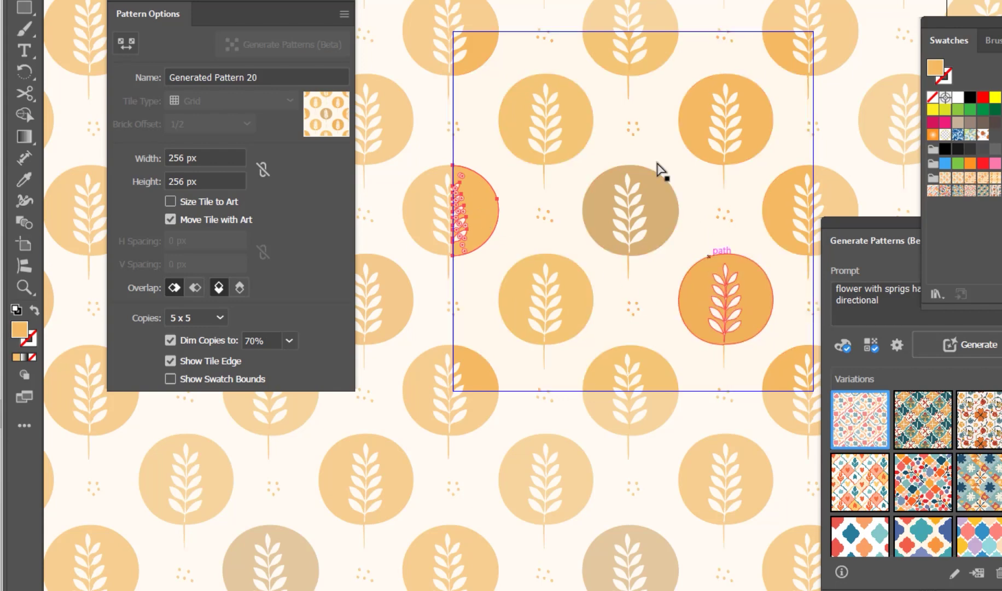
double_click(19, 329)
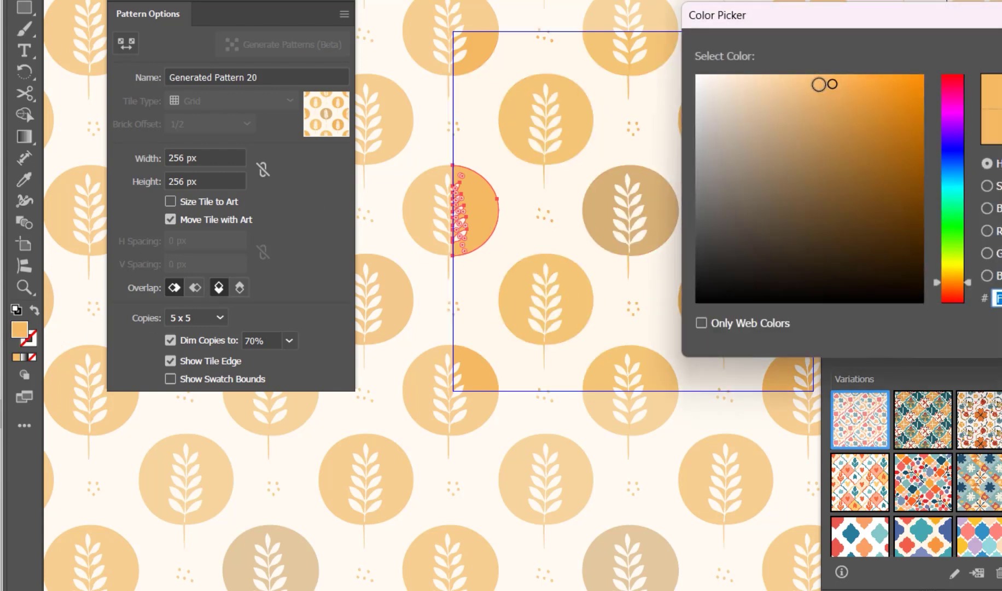
mouse_move(819, 84)
left_mouse_down()
mouse_move(798, 83)
mouse_move(810, 83)
left_mouse_up()
key("Return")
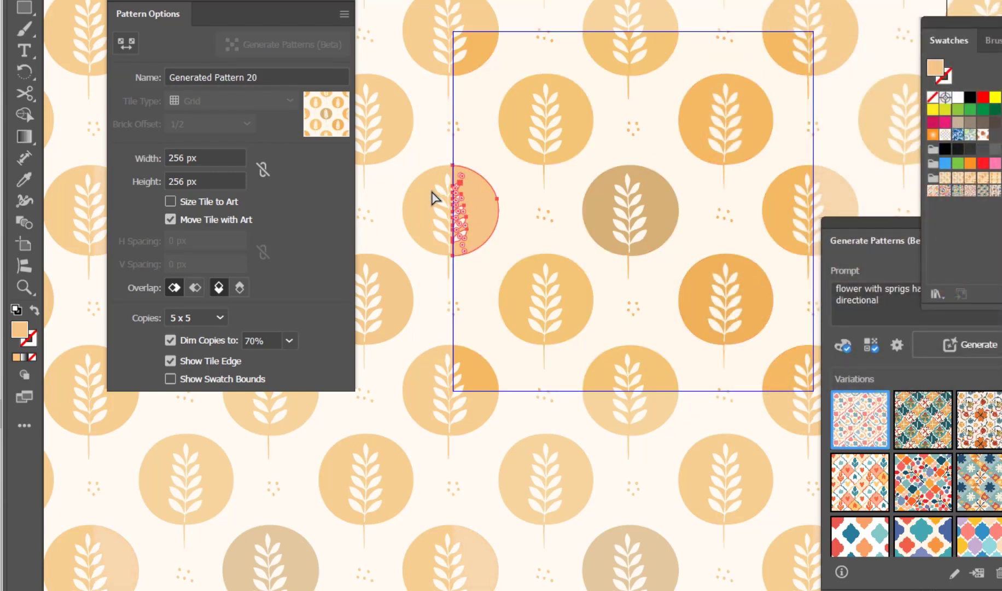
- Match the half circle on the tile's right edge to the left half's peach and finish editing the pattern
key("ctrl+a")
left_click(783, 212)
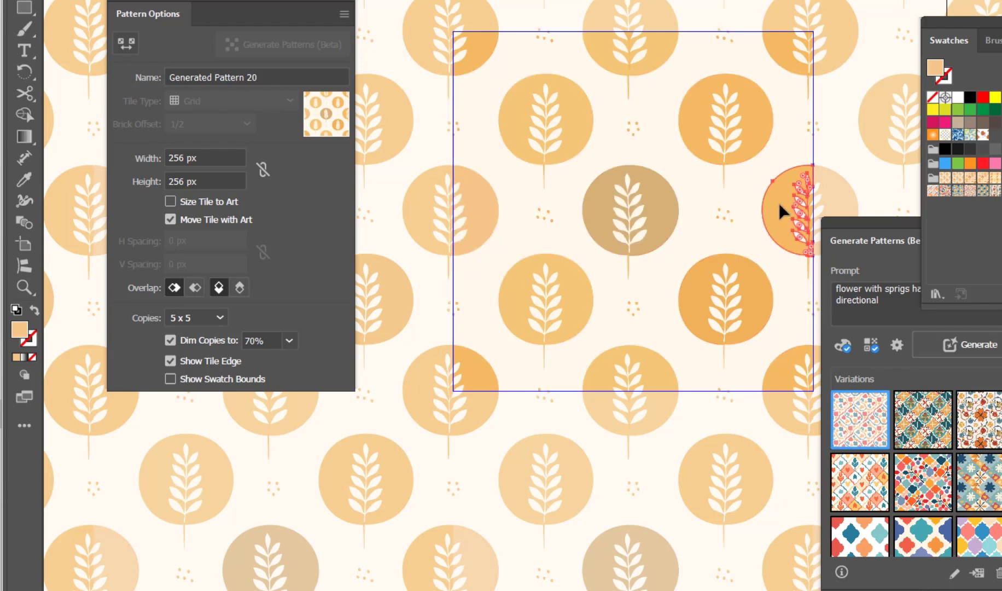
key("i")
left_click(483, 205)
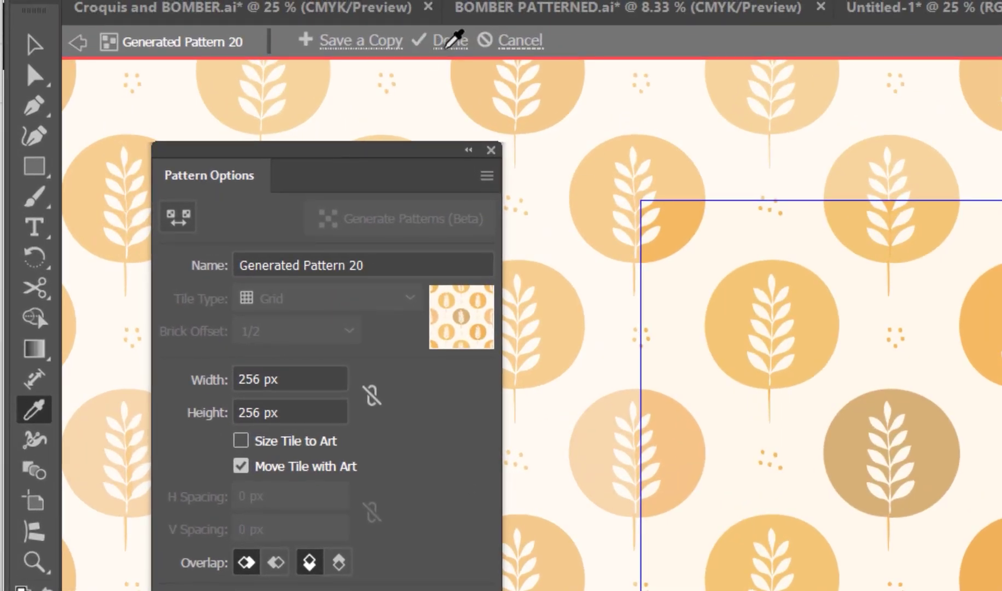
left_click(451, 40)
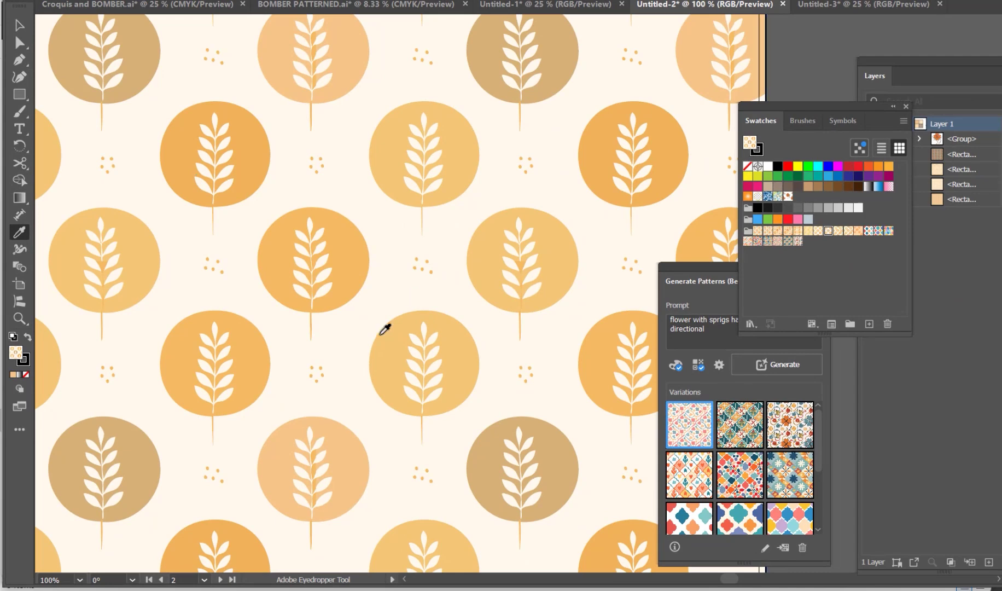
- Select the lower-left artboard's rectangle and open its small leaf-circle pattern swatch for editing
scroll(381, 335, "down", 3)
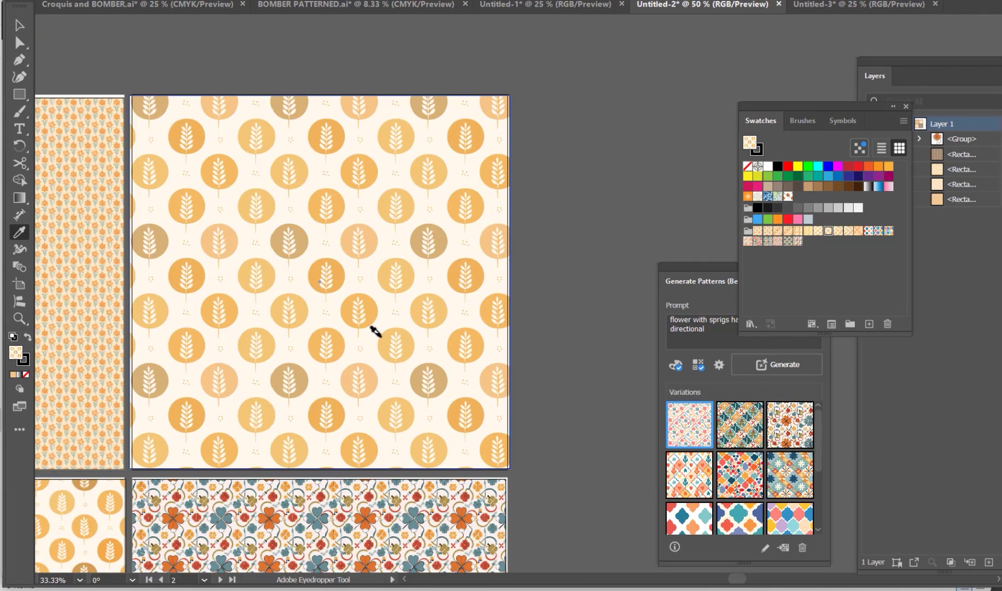
left_click_drag(343, 324, 411, 318)
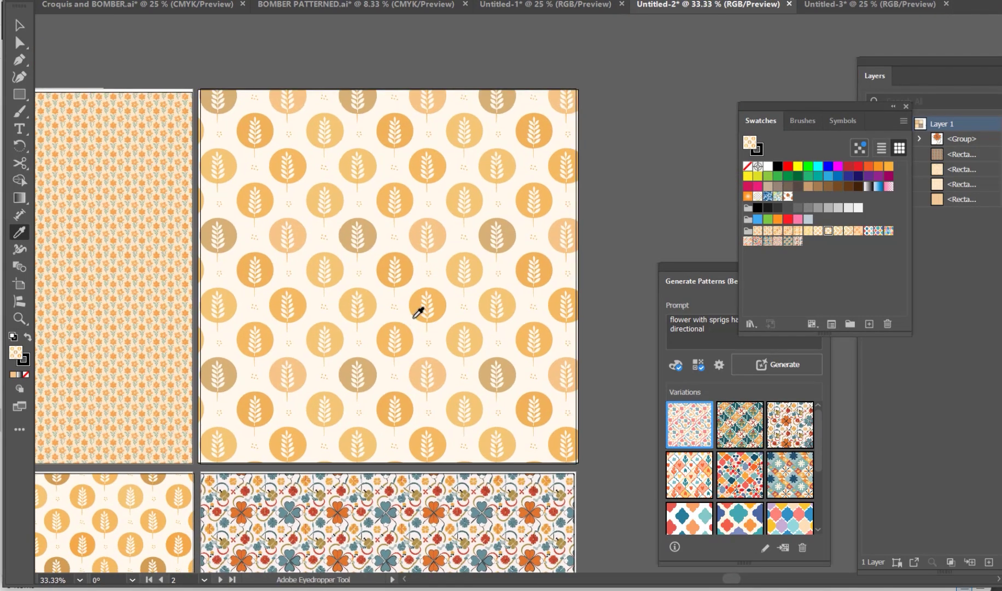
left_click(408, 324)
left_click_drag(466, 266, 693, 43)
left_click_drag(416, 298, 503, 224)
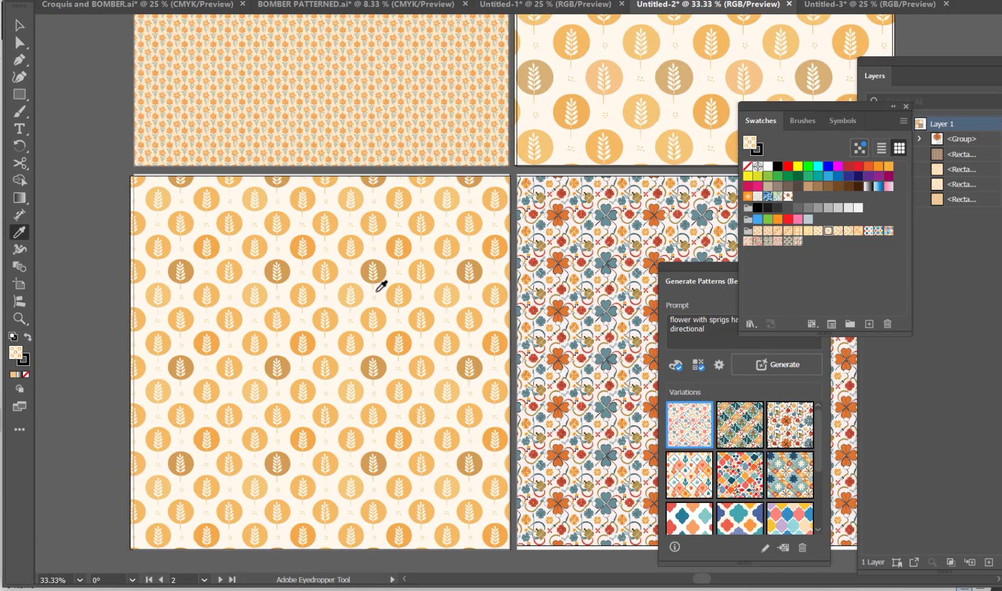
key("v")
left_click(380, 298)
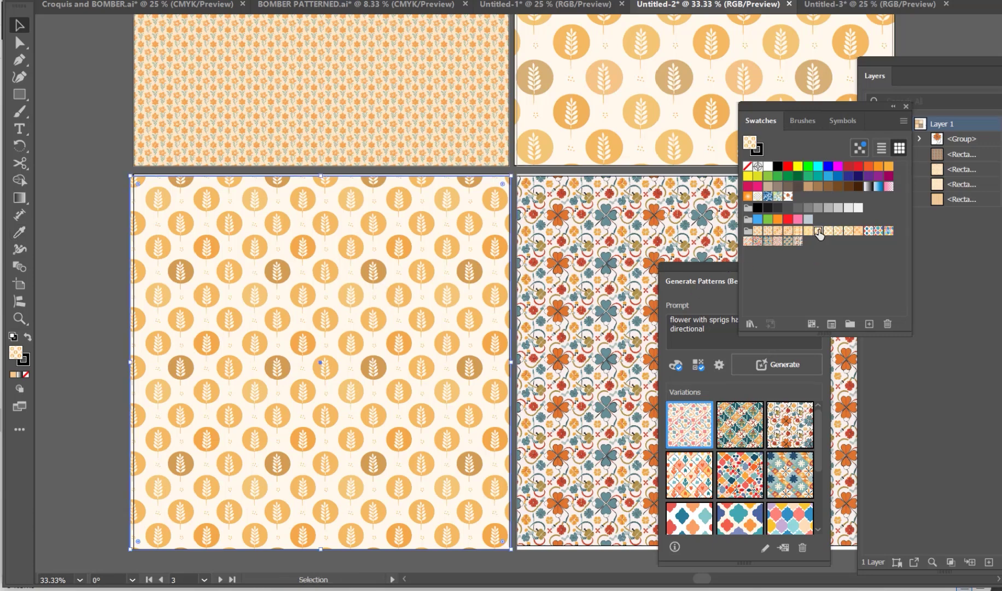
double_click(815, 232)
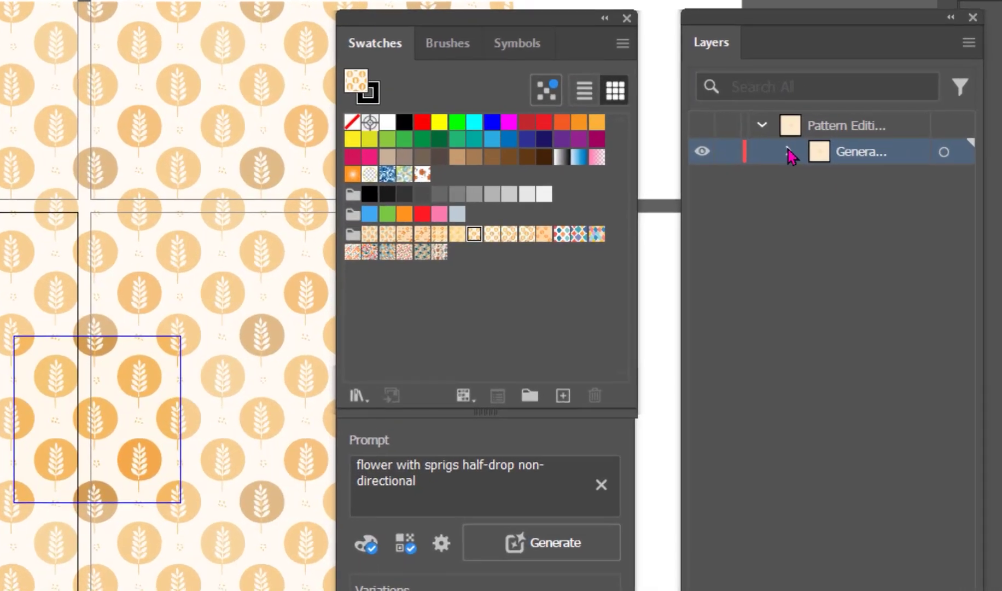
- Recolour the pattern tile's bottommost background shape to pale green F3F9DC and finish editing the pattern
left_click(919, 138)
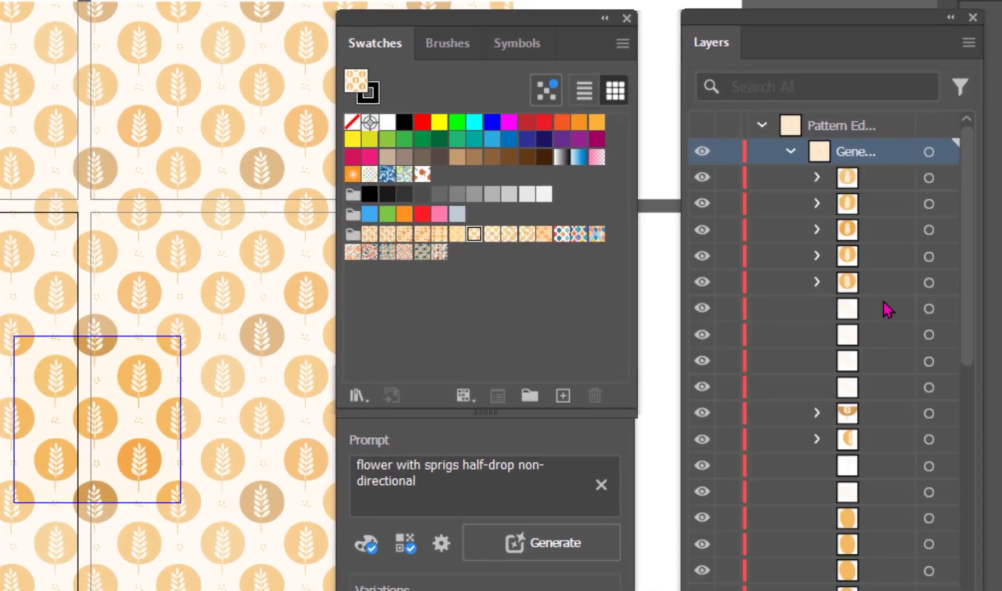
scroll(892, 328, "down", 10)
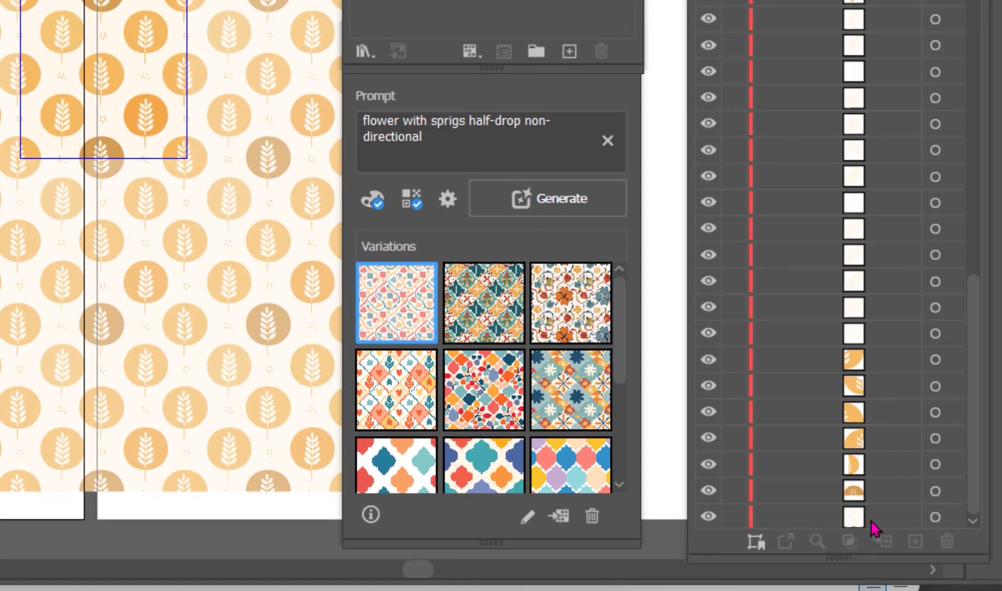
left_click(935, 518)
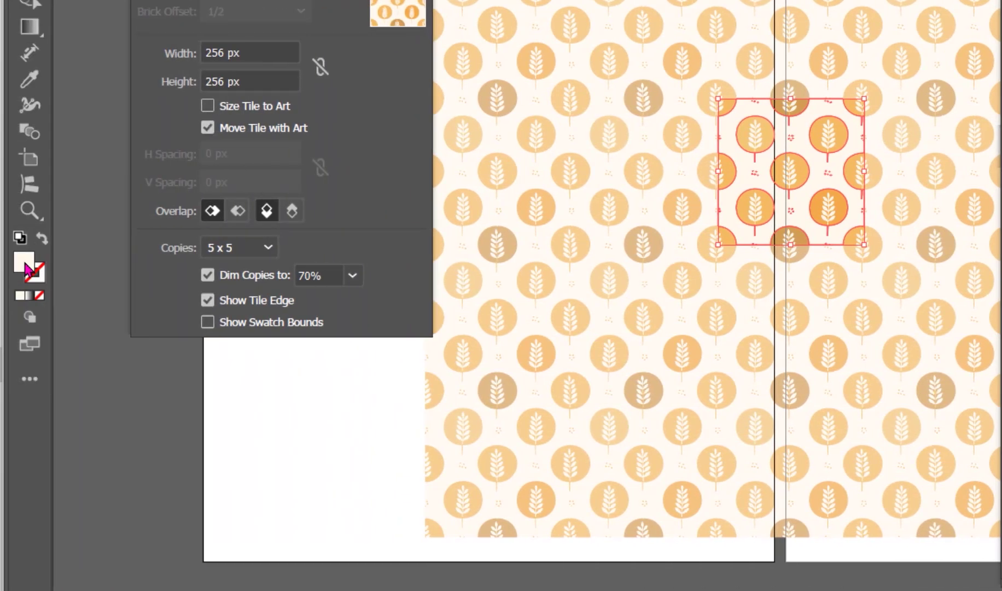
double_click(26, 268)
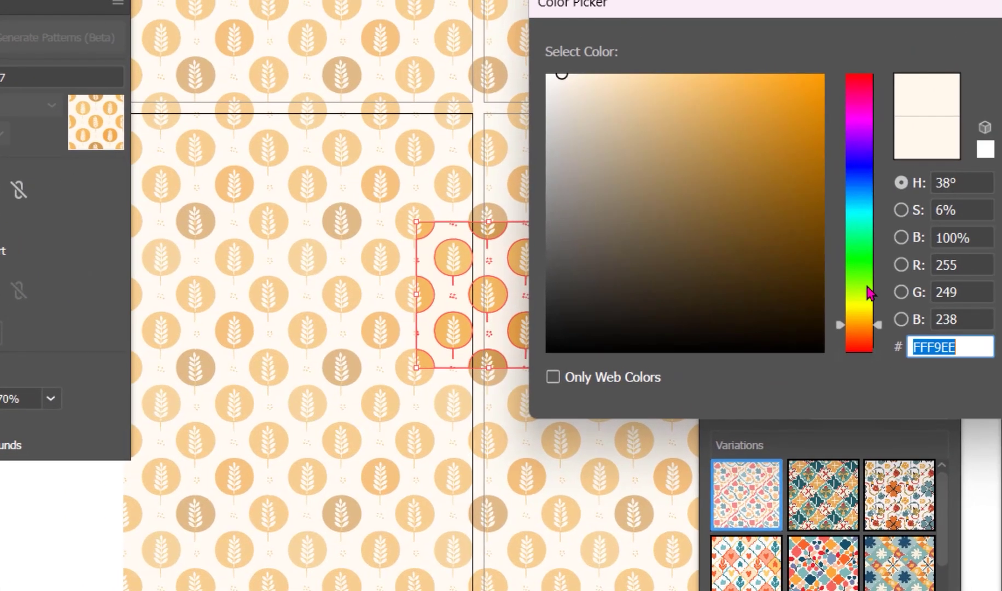
left_click(873, 295)
left_click(874, 298)
left_click(580, 78)
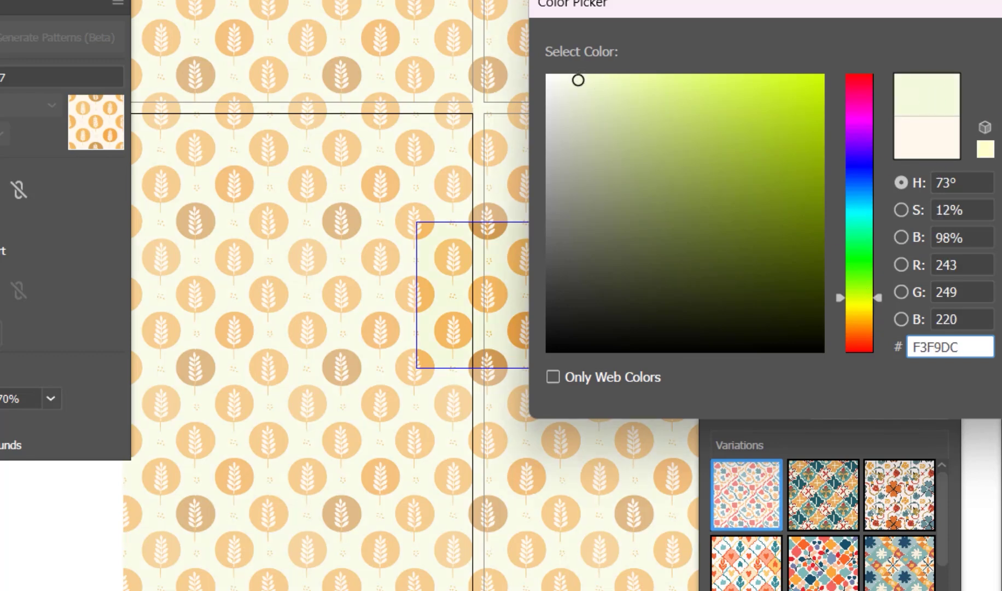
key("Return")
left_click(438, 323)
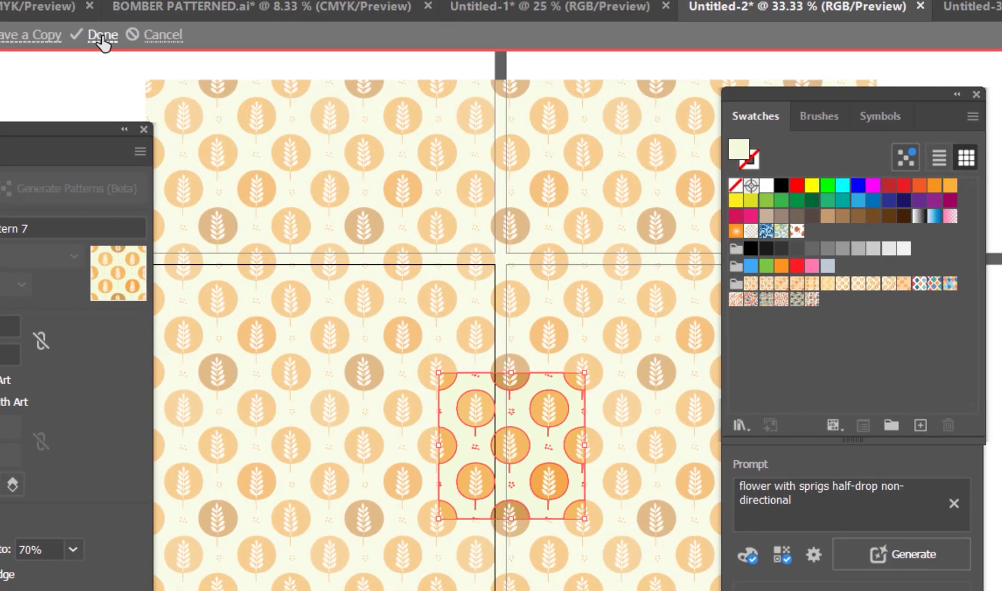
left_click(103, 37)
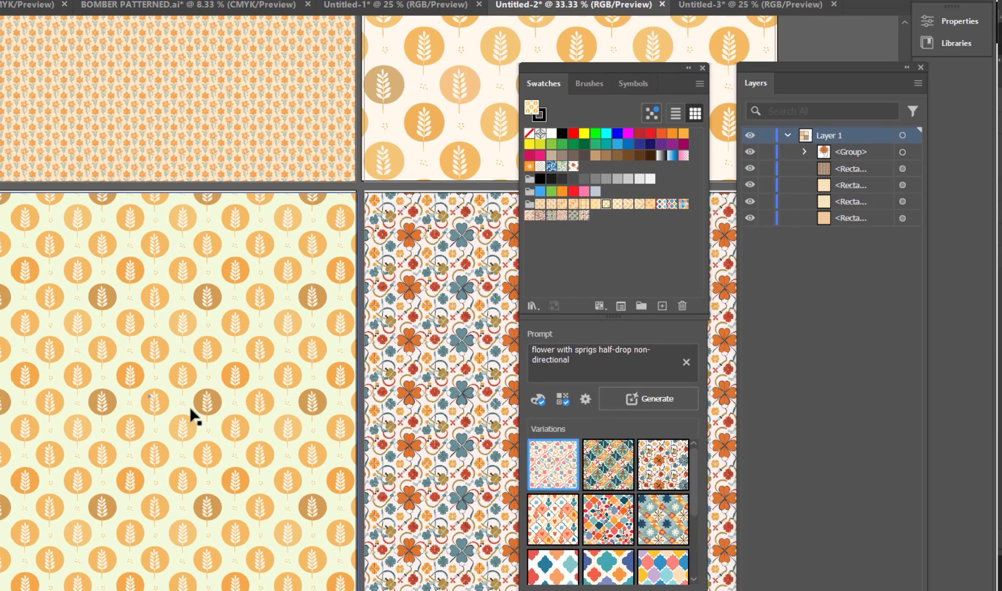
- Select the lower-right artboard's clover rectangle and open its pattern swatch for editing
left_click_drag(189, 405, 0, 359)
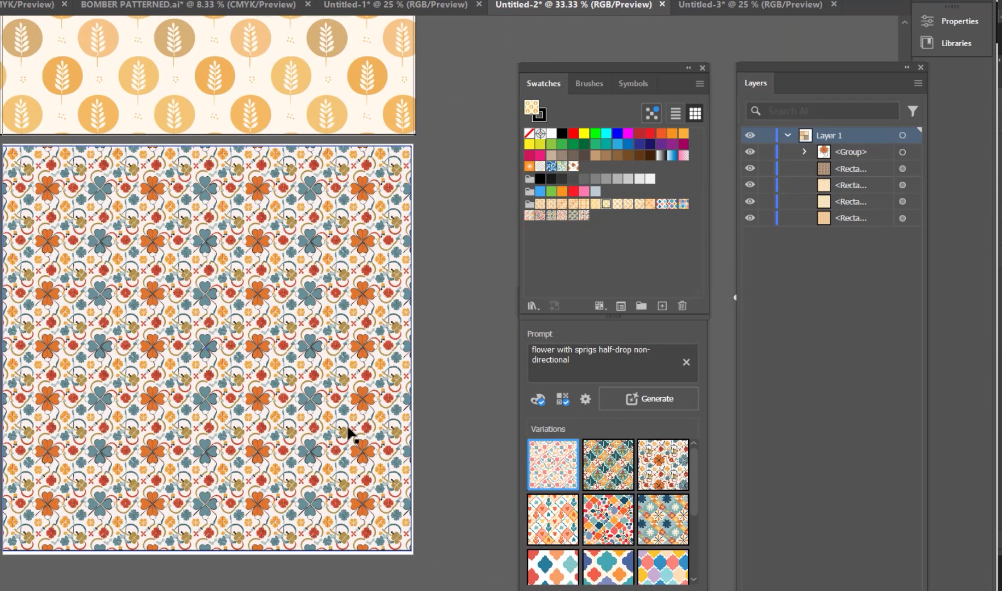
left_click(345, 428)
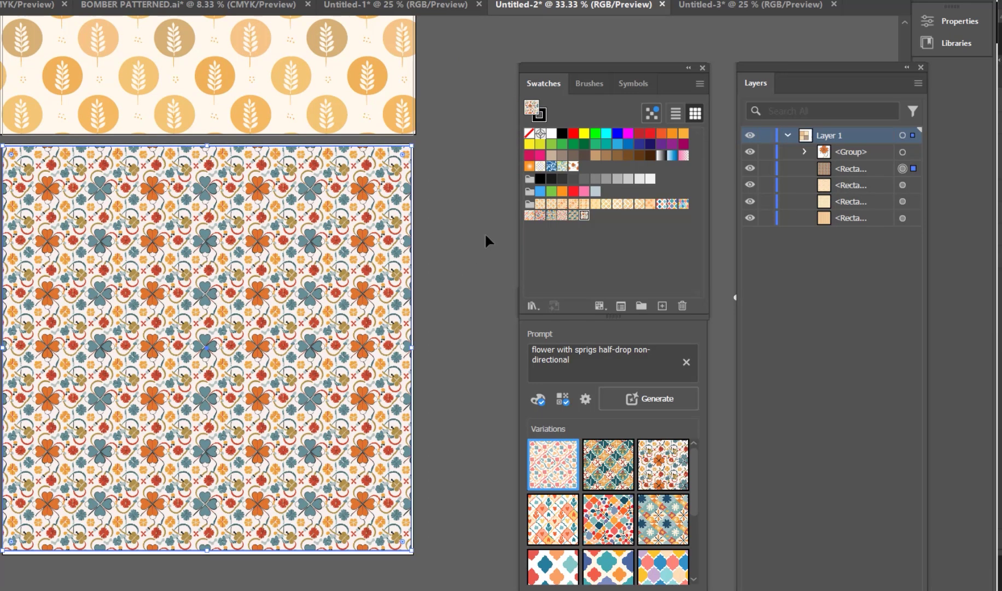
double_click(584, 215)
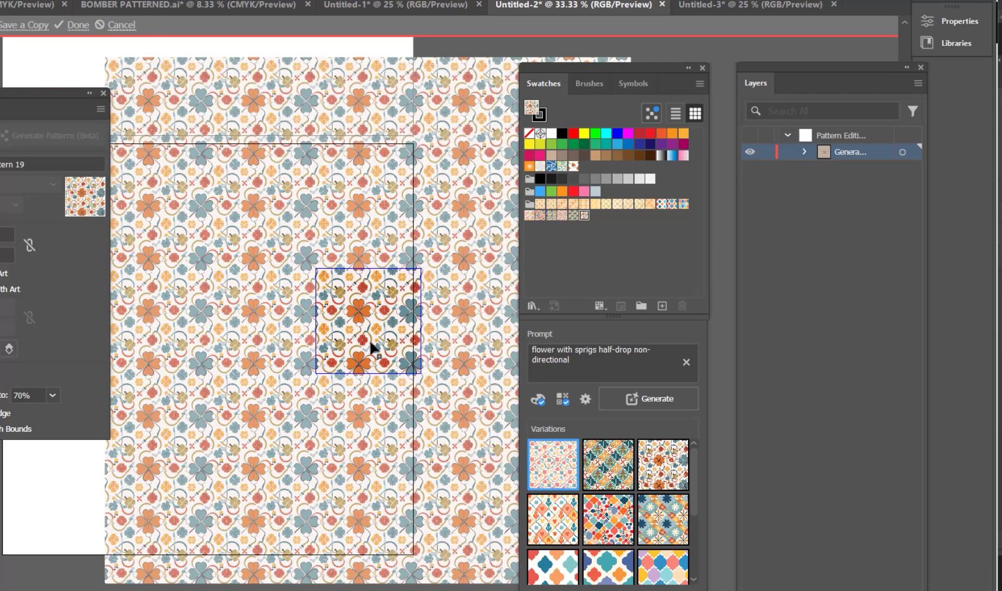
scroll(370, 341, "up", 3)
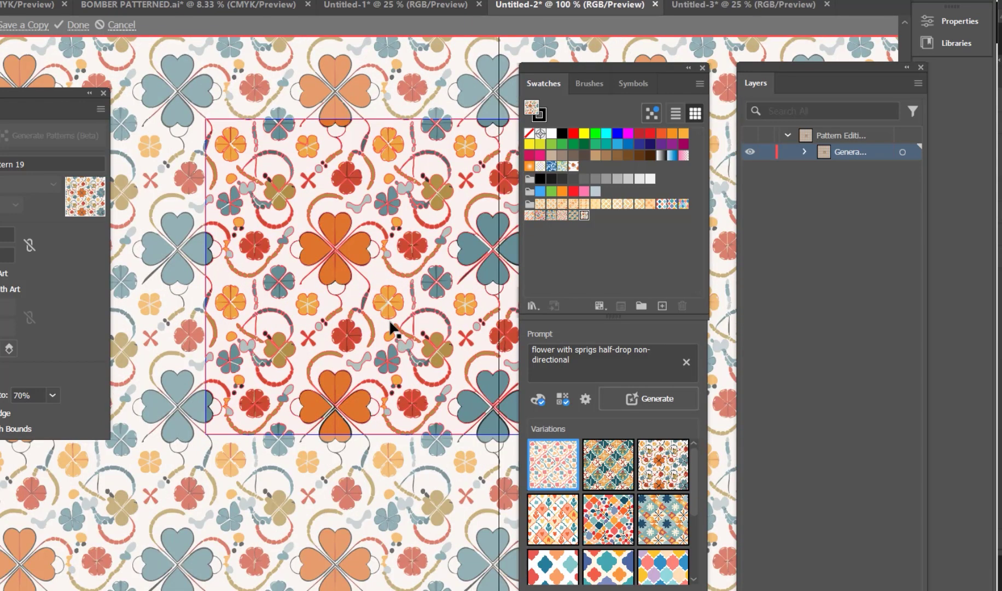
- Check the effect style and the colour and tone settings used for pattern generation
left_click(559, 401)
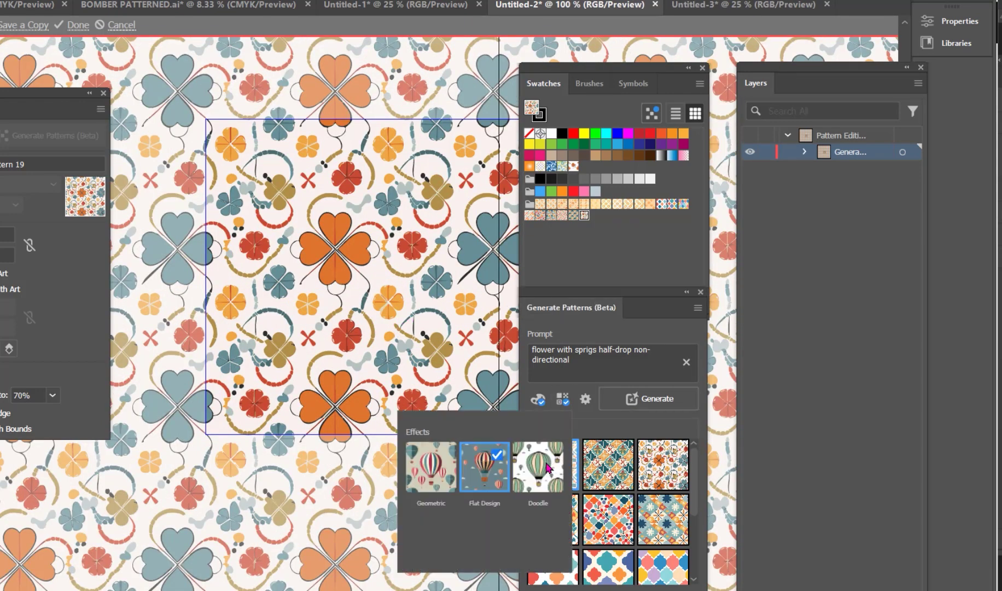
left_click(539, 401)
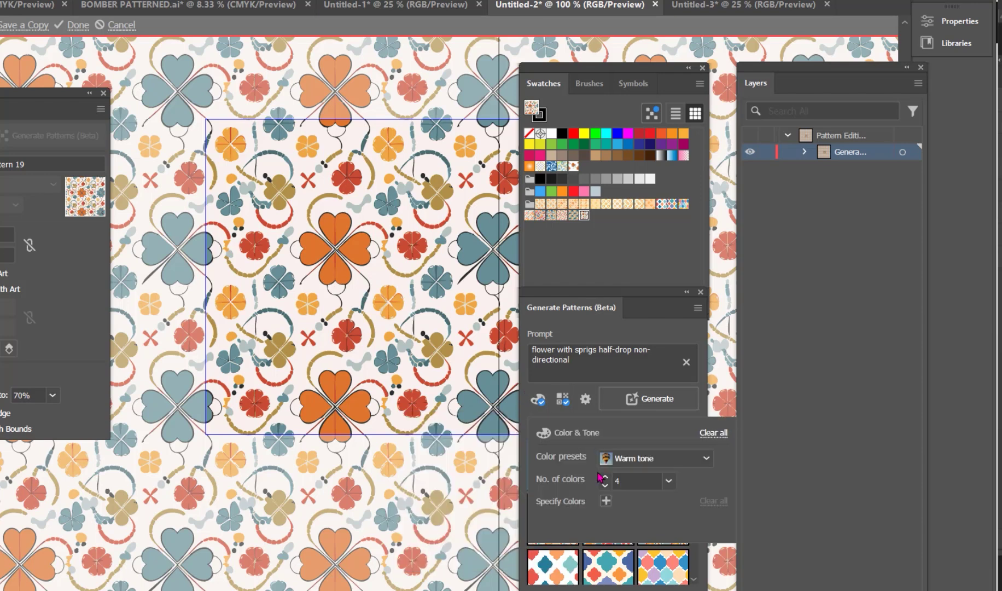
left_click(343, 390)
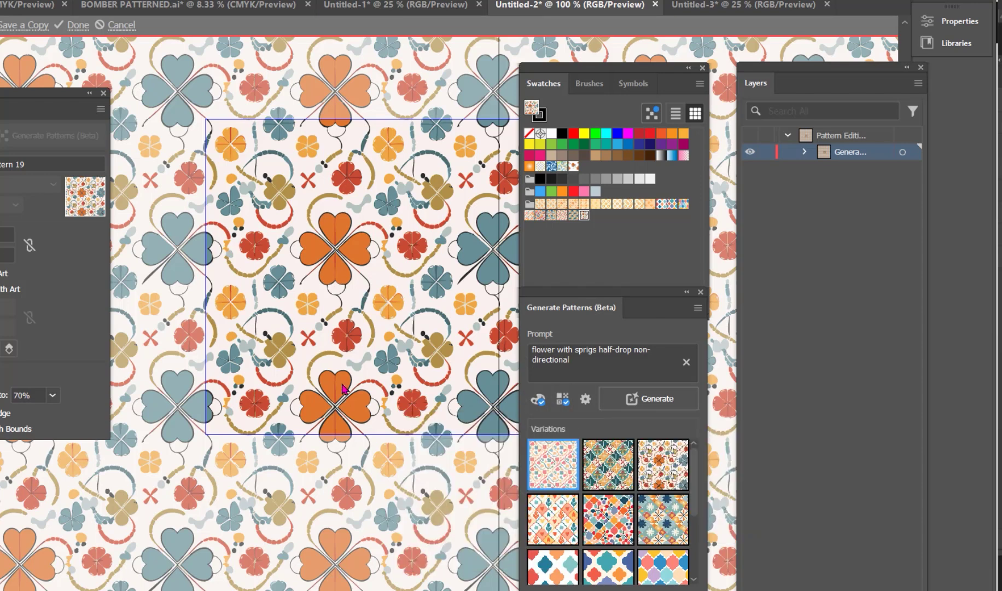
- Copy the tile's central orange clover and the small tan arc above it, and leave pattern editing without saving changes
left_click(335, 231)
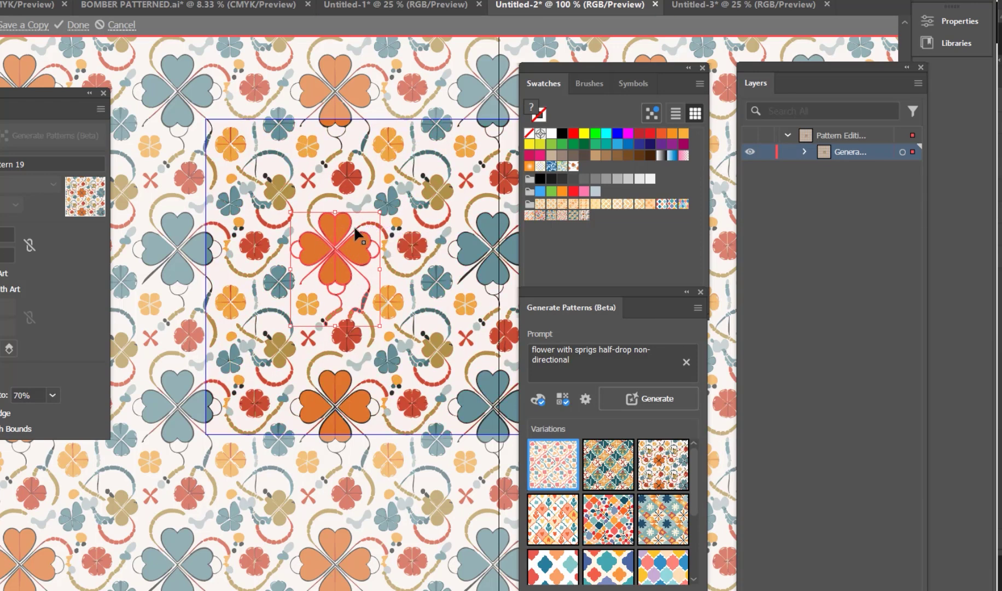
left_click(314, 202, "shift")
key("ctrl+c")
key("v")
left_click(122, 25)
- Paste the copied clover and arc onto the empty canvas beside the artboards, near the existing orange clover
scroll(260, 332, "down", 1)
scroll(261, 338, "down", 2)
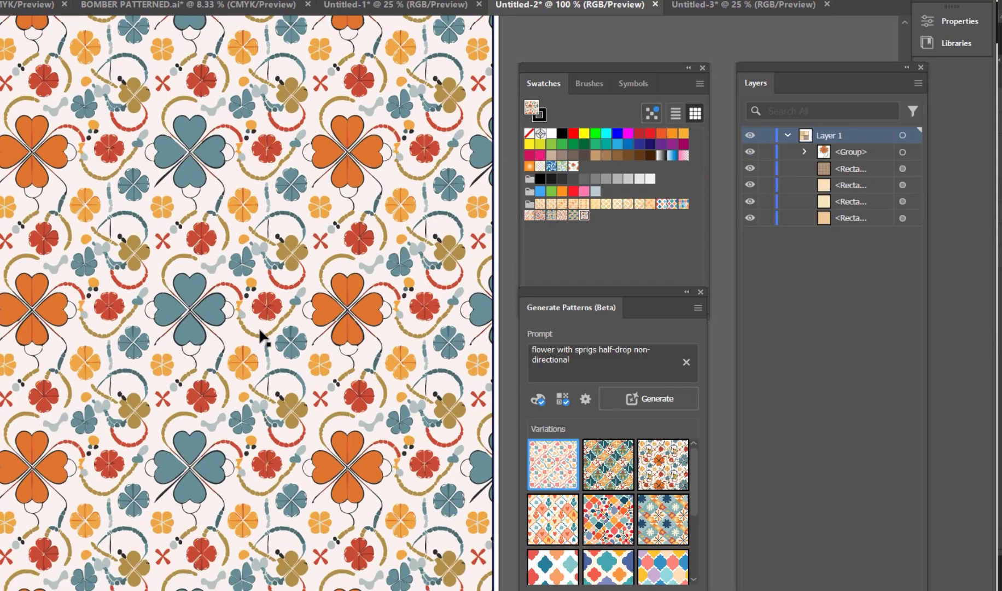
scroll(262, 334, "down", 3)
left_click_drag(449, 329, 114, 390)
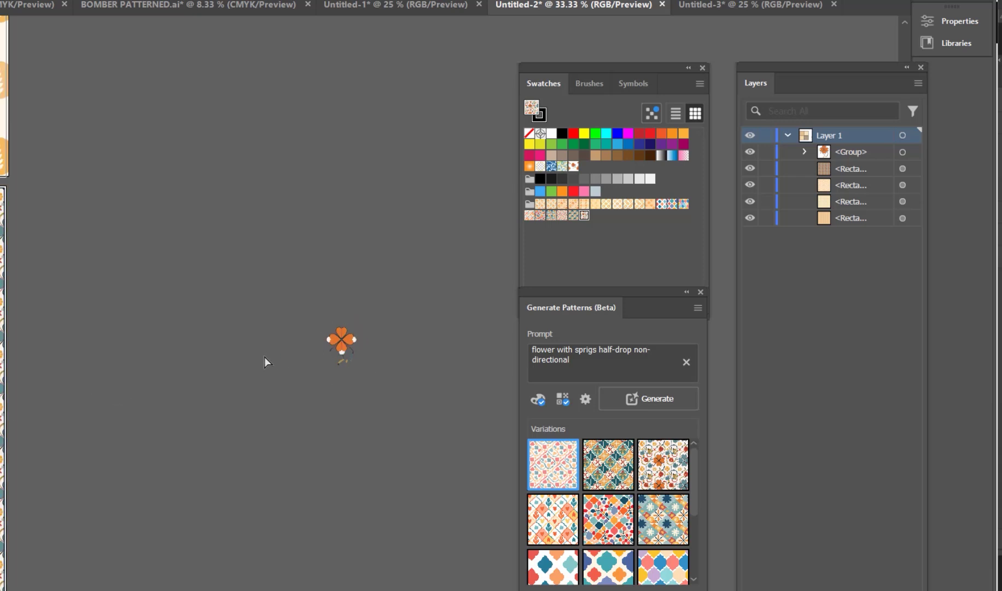
key("ctrl+v")
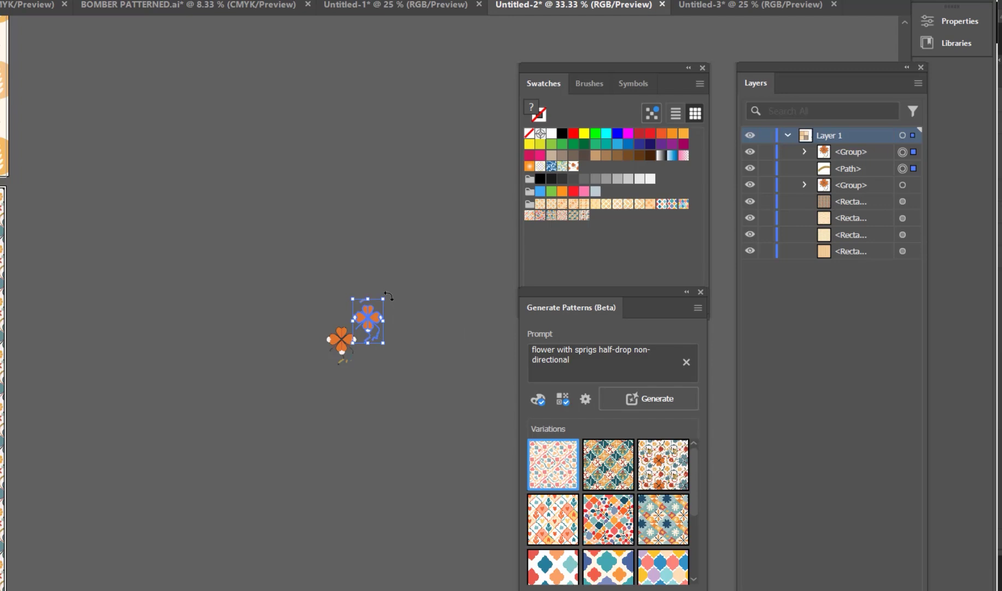
- Rotate the pasted clover and arc 180 degrees so the motif stands upside down, and deselect it
scroll(388, 296, "down", 1)
scroll(387, 295, "up", 5)
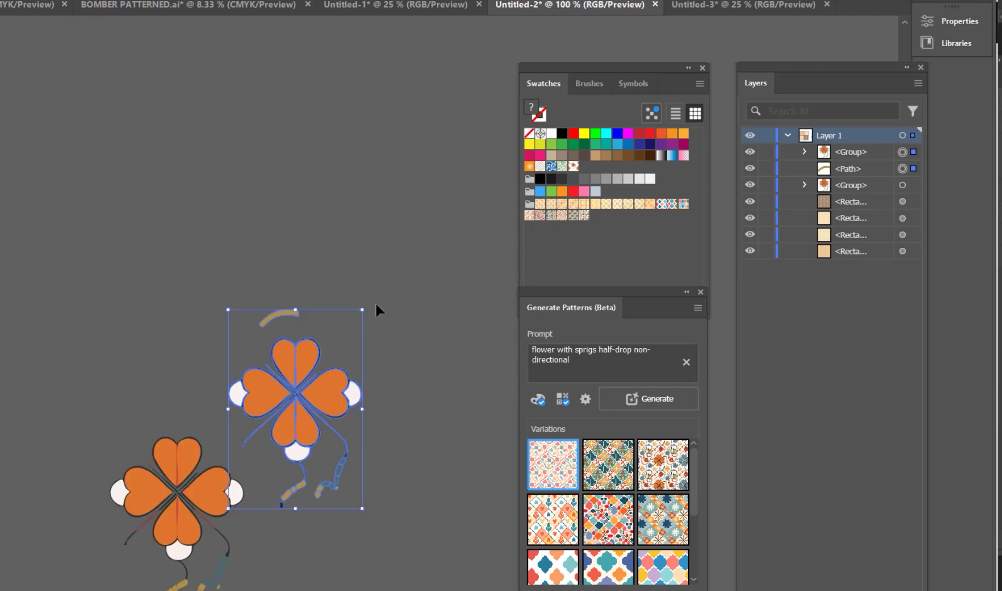
left_click_drag(368, 304, 245, 474)
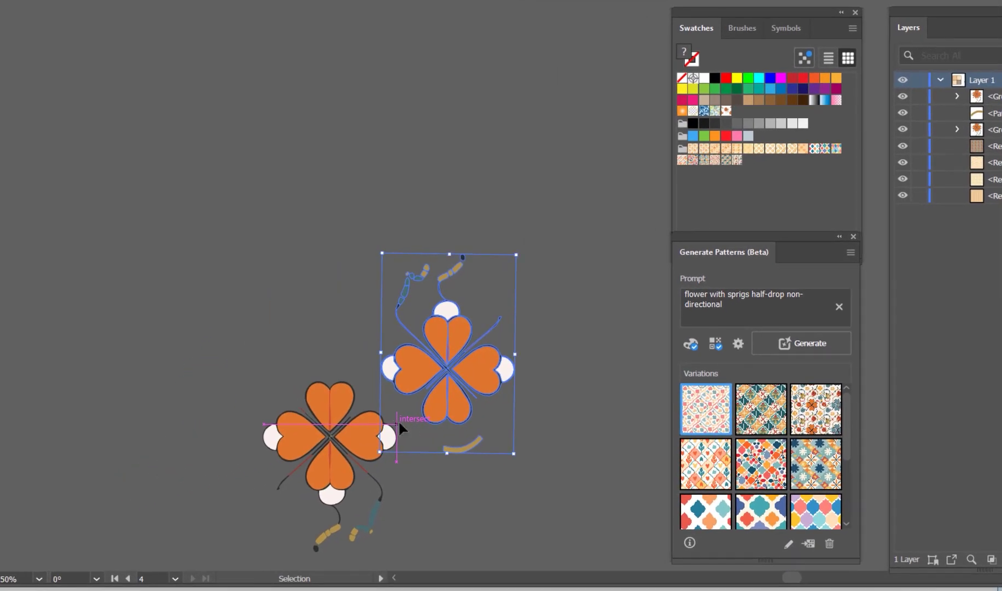
left_click(596, 457)
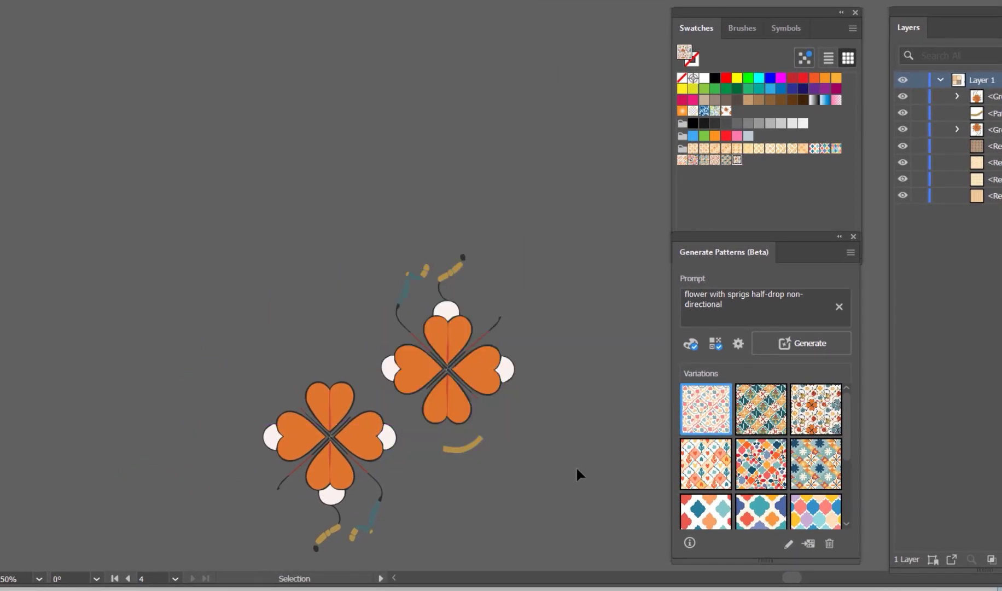
- Select both orange clover motifs with the loose arc and make a new pattern from them
scroll(394, 453, "down", 2)
left_click(399, 451)
left_click_drag(196, 115, 202, 142)
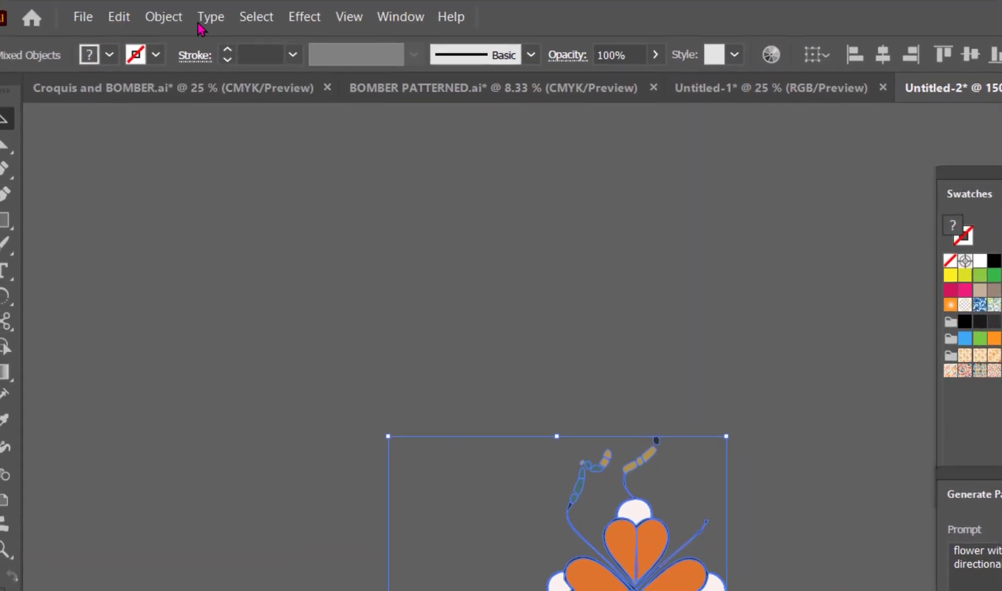
left_click(153, 28)
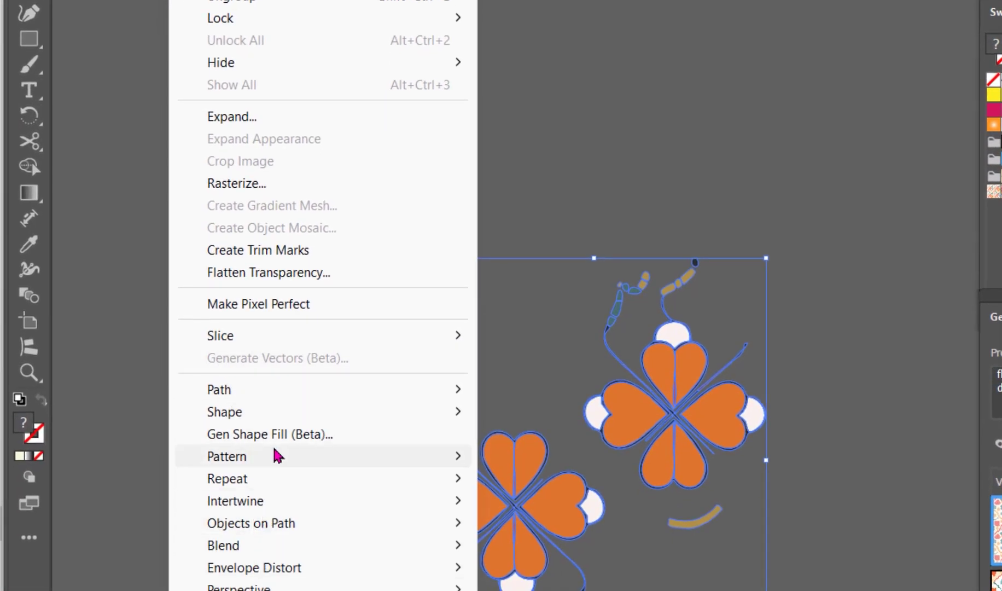
mouse_move(283, 456)
left_click(526, 458)
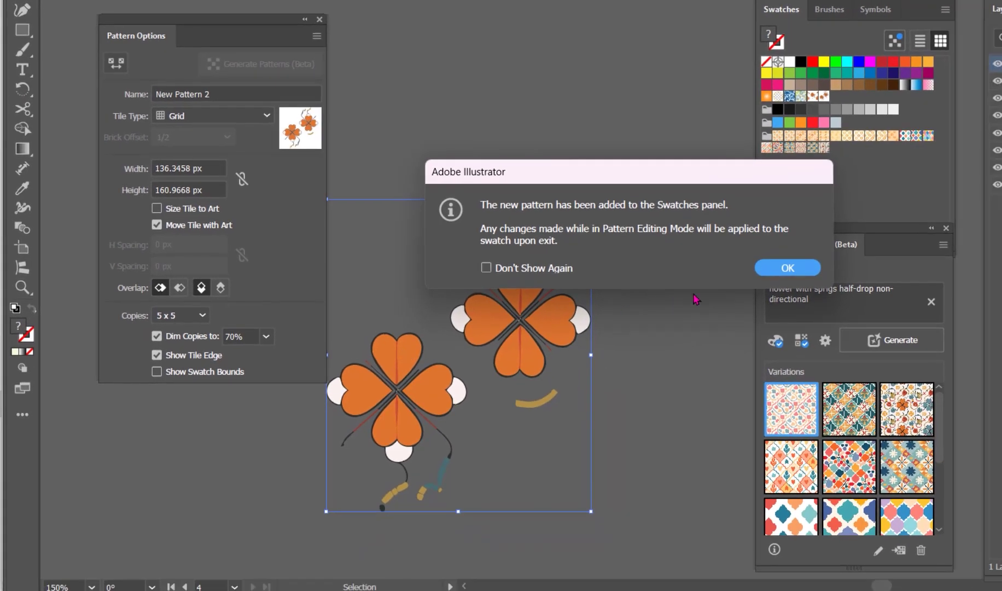
left_click(783, 266)
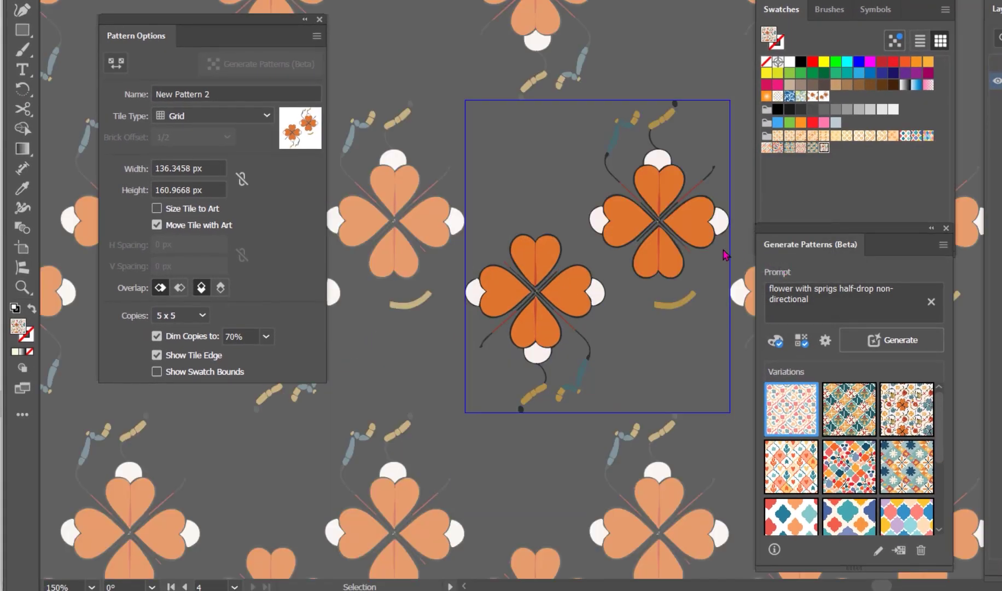
- Try the Brick by Row tile type, and set the new clover pattern's tile type to Brick by Column
scroll(470, 347, "down", 1)
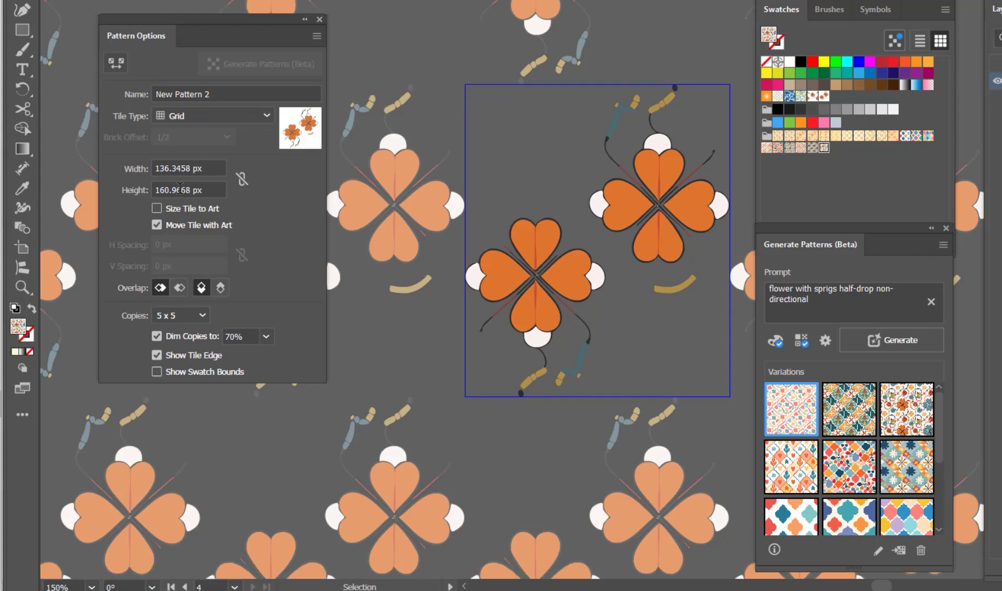
left_click(217, 116)
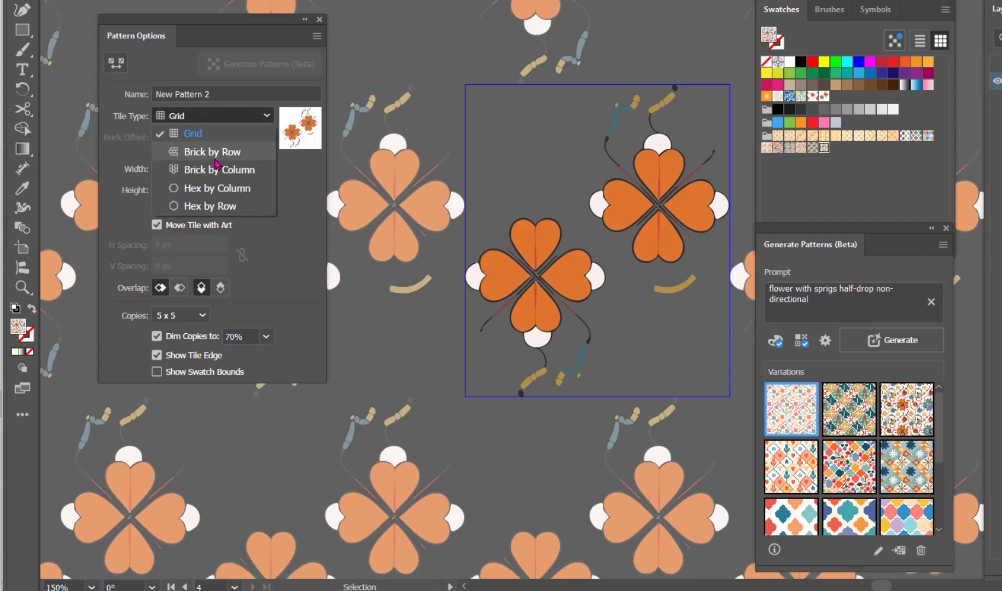
left_click(215, 151)
left_click(218, 118)
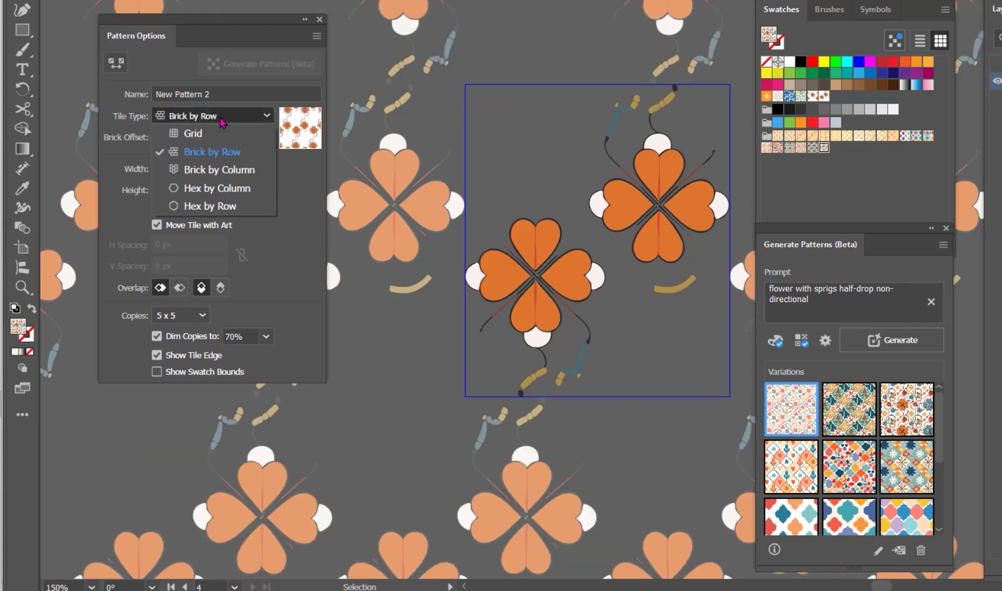
left_click(219, 169)
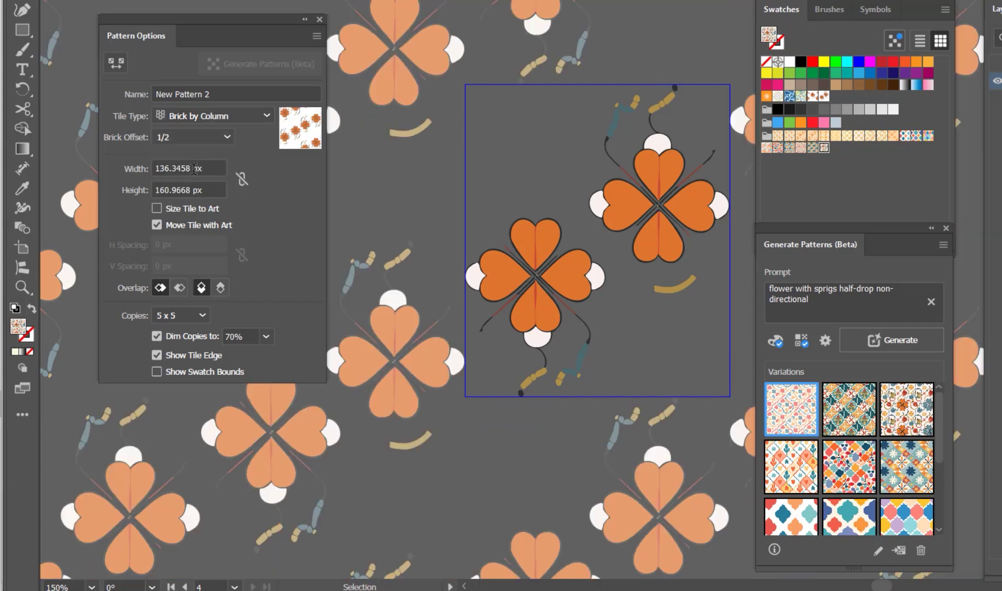
- Reduce the clover pattern's tile width to 125 px and finish editing the pattern
double_click(193, 168)
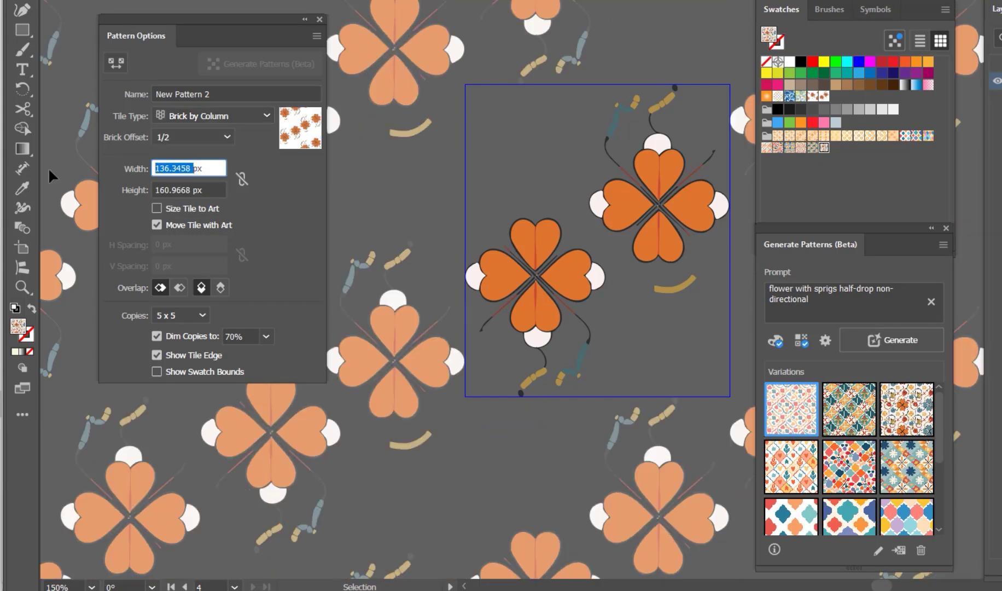
type("136")
key("Return")
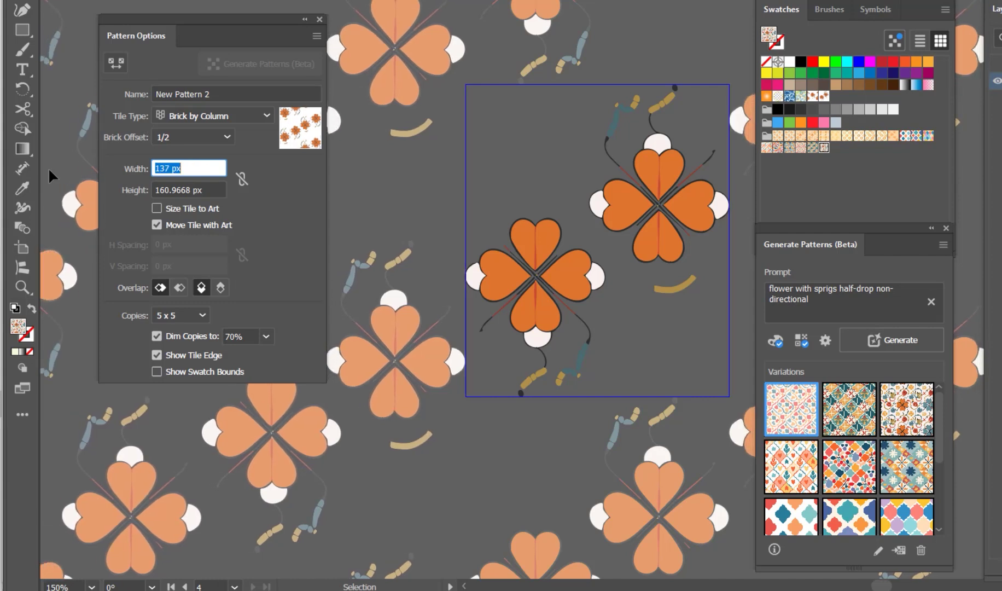
key("Down")
key("Down")
key("Down")
key("Down")
key("Down")
key("Down")
key("Down")
key("Down")
key("Down")
key("Down")
key("Down")
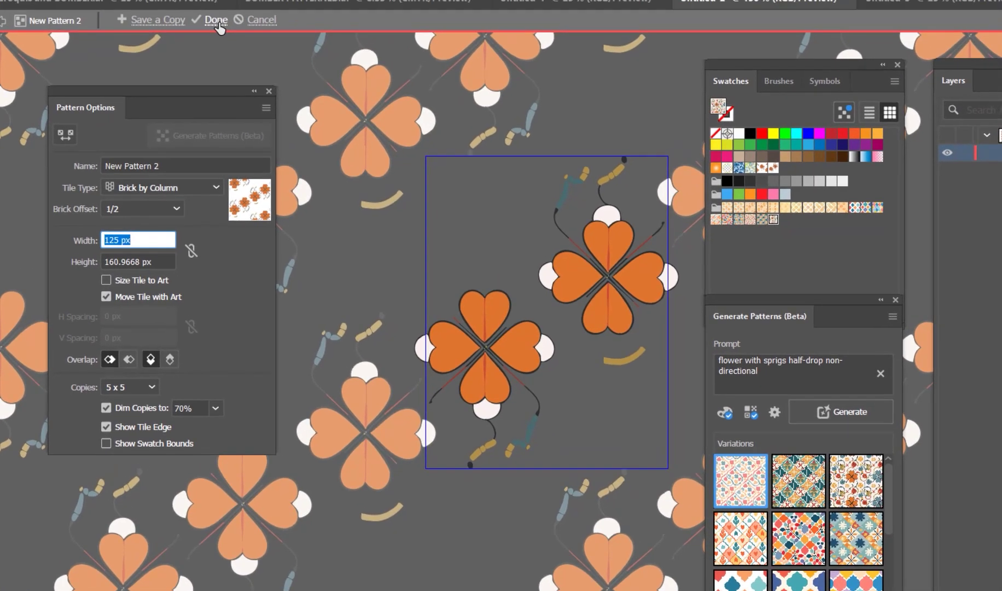
left_click(216, 17)
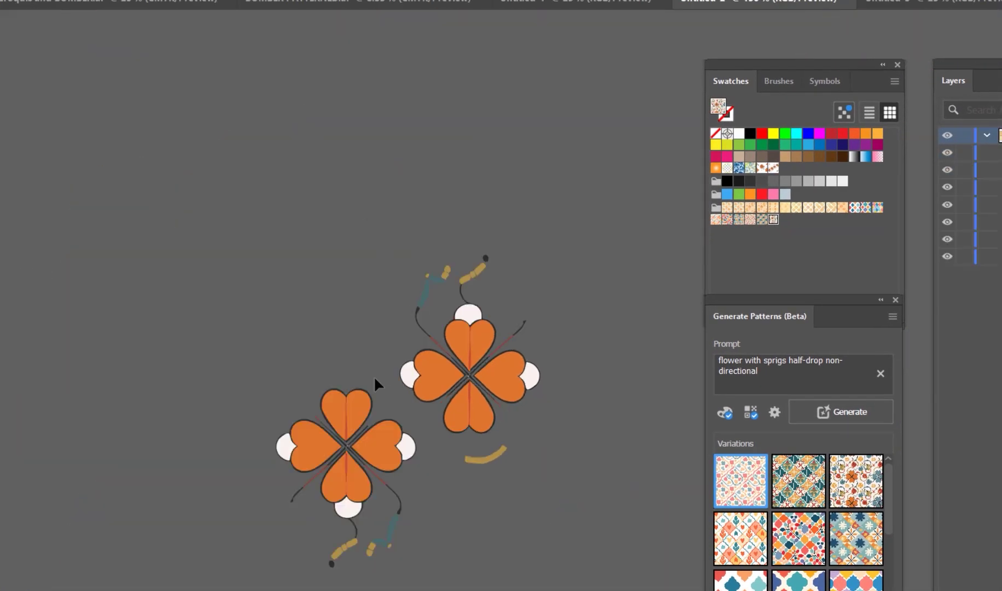
- Fill the lower-right artboard's rectangle with the new two-clover pattern swatch and inspect the fill
scroll(374, 377, "down", 5)
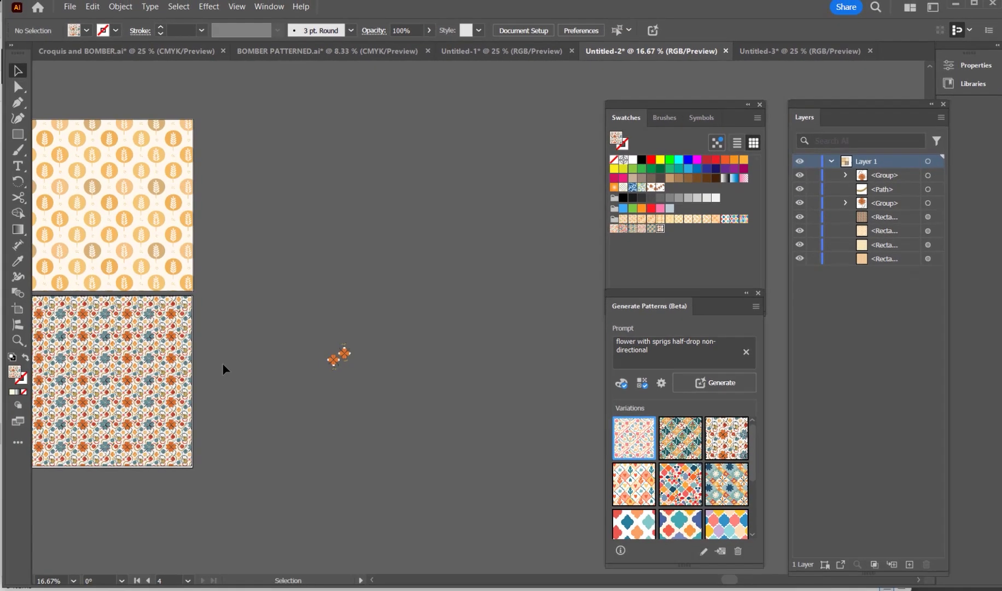
scroll(223, 369, "up", 5)
key("z")
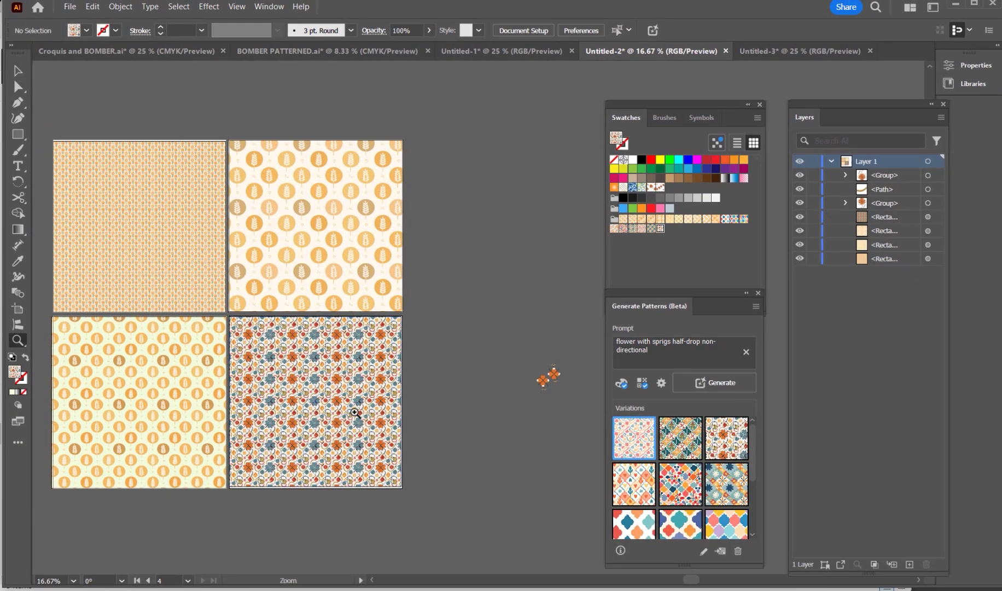
key("v")
left_click(352, 410)
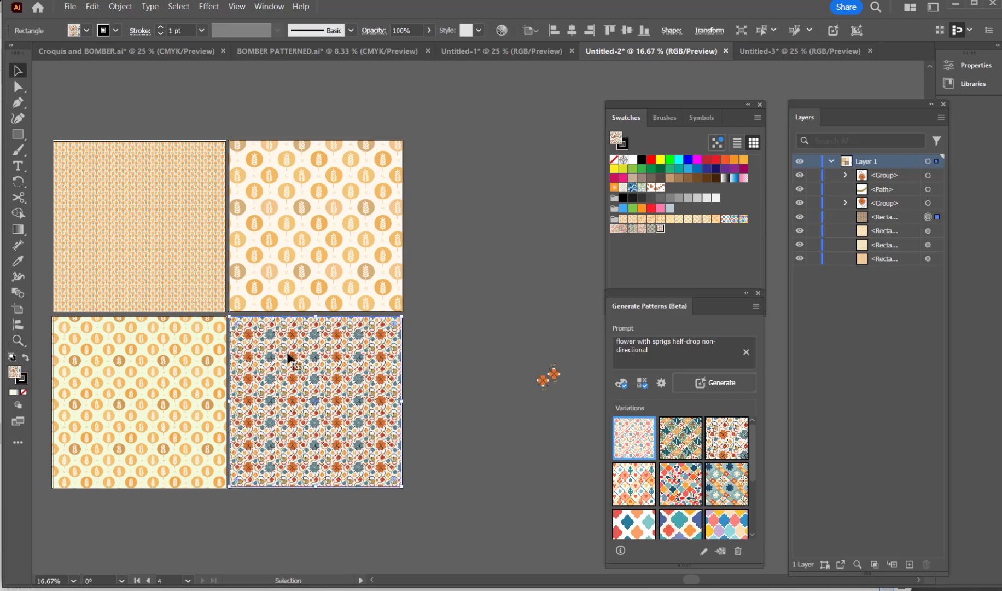
left_click(660, 188)
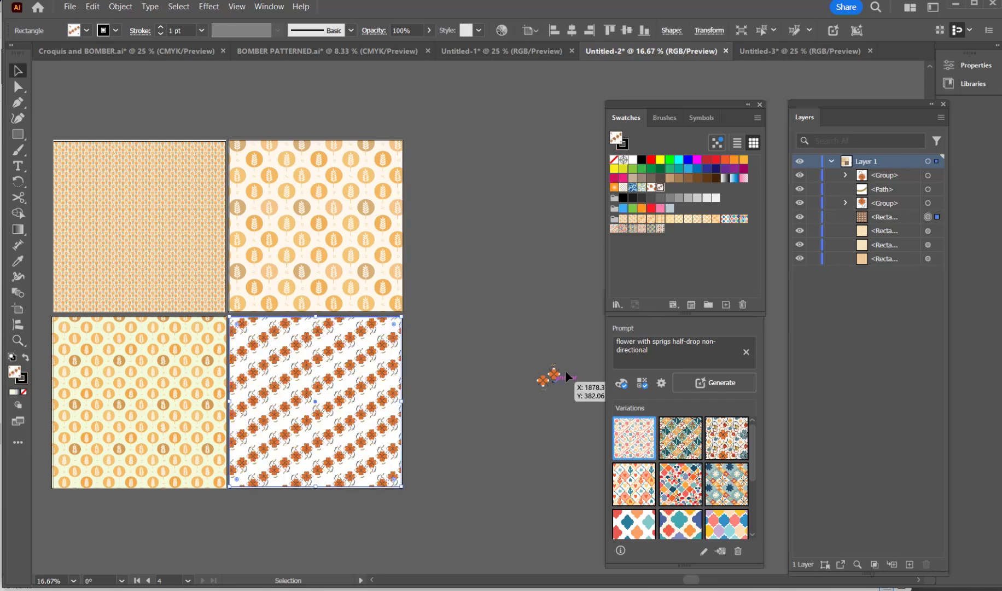
scroll(332, 435, "up", 1)
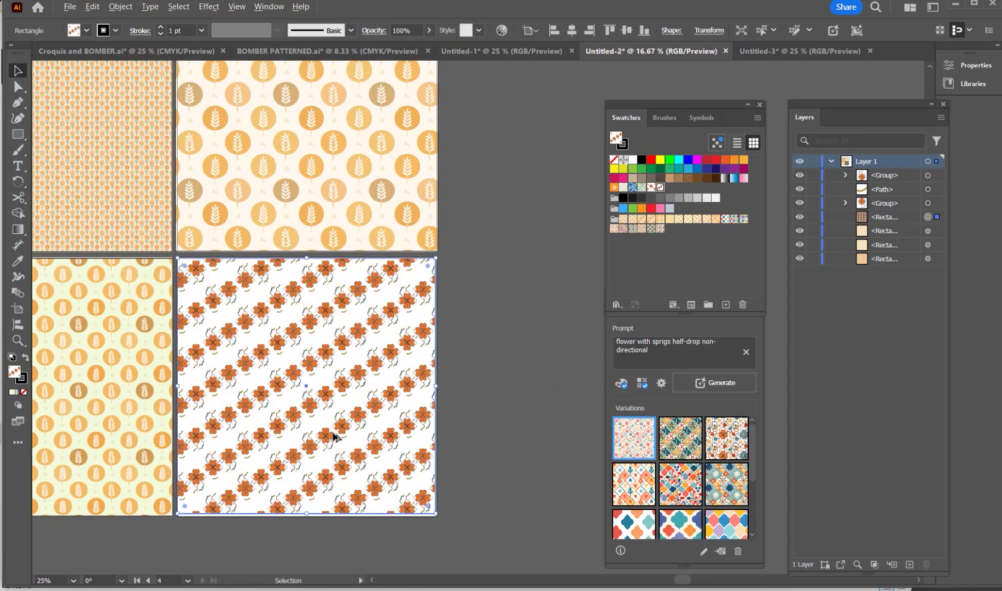
scroll(333, 434, "up", 3)
scroll(334, 434, "down", 3)
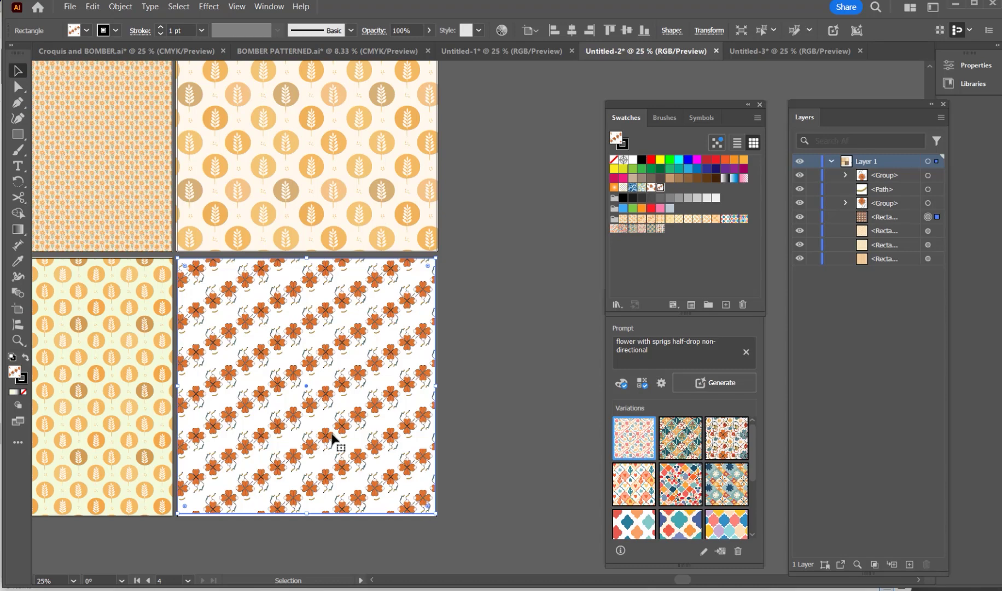
- Switch to the Untitled-3 document and bring its four pattern-filled artboards into view
left_click(788, 50)
left_click_drag(472, 304, 416, 265)
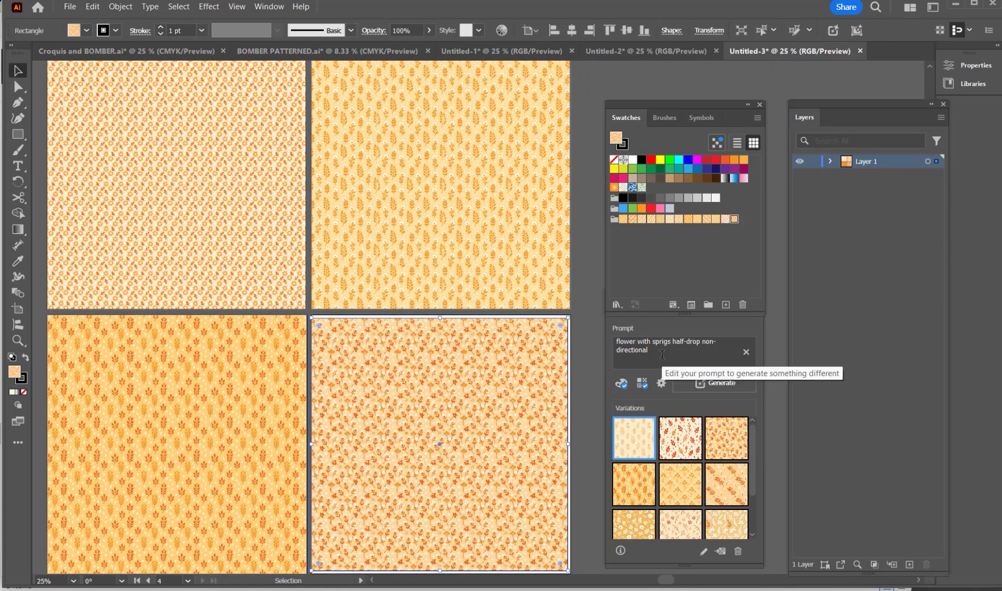